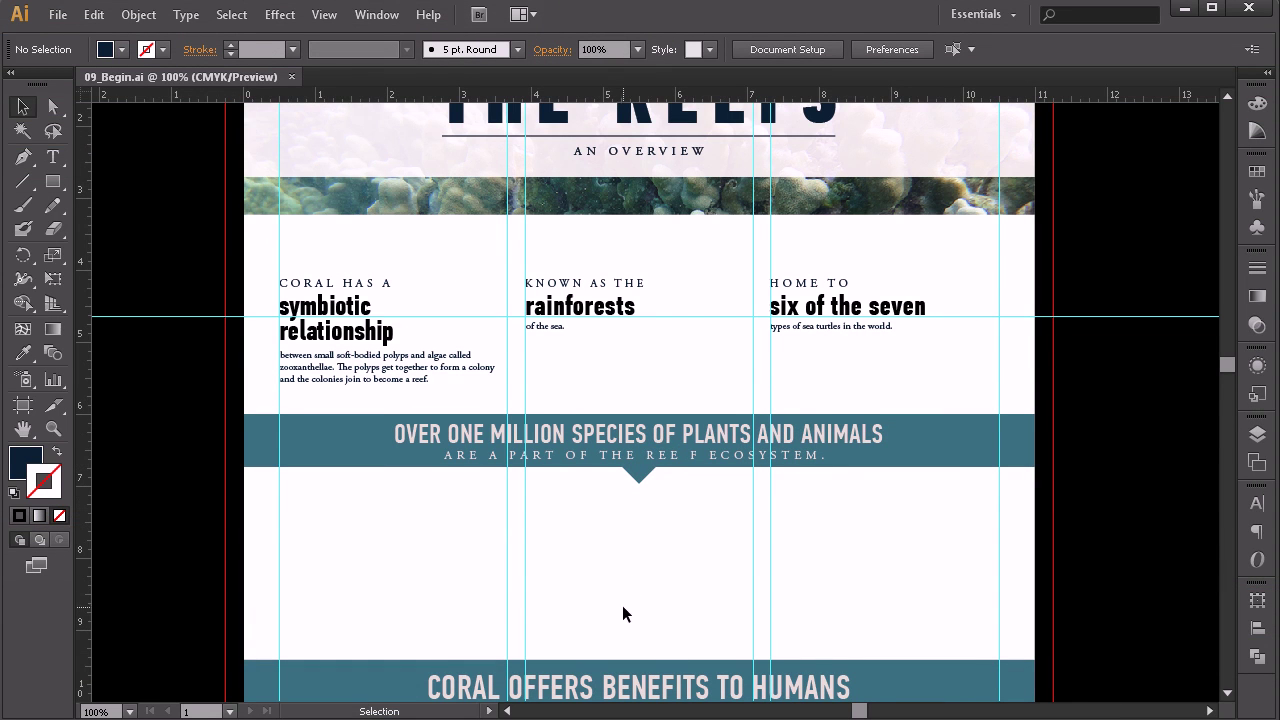
Step: Duplicate the 'Known as the rainforests' text block below the species banner and centre-align its lines
{"action": "left_click_drag", "start_coordinate": [642, 258], "coordinate": [545, 344]}
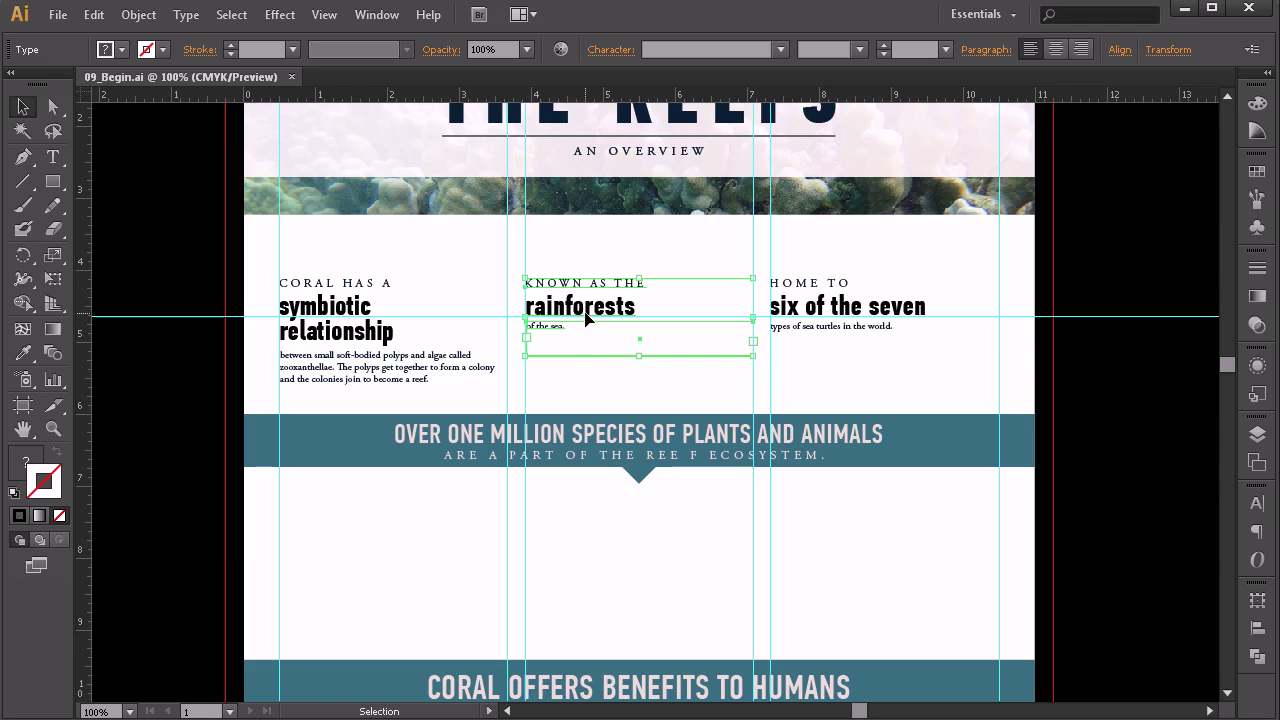
{"action": "left_click_drag", "start_coordinate": [588, 311], "coordinate": [590, 536]}
{"action": "left_click", "coordinate": [851, 537]}
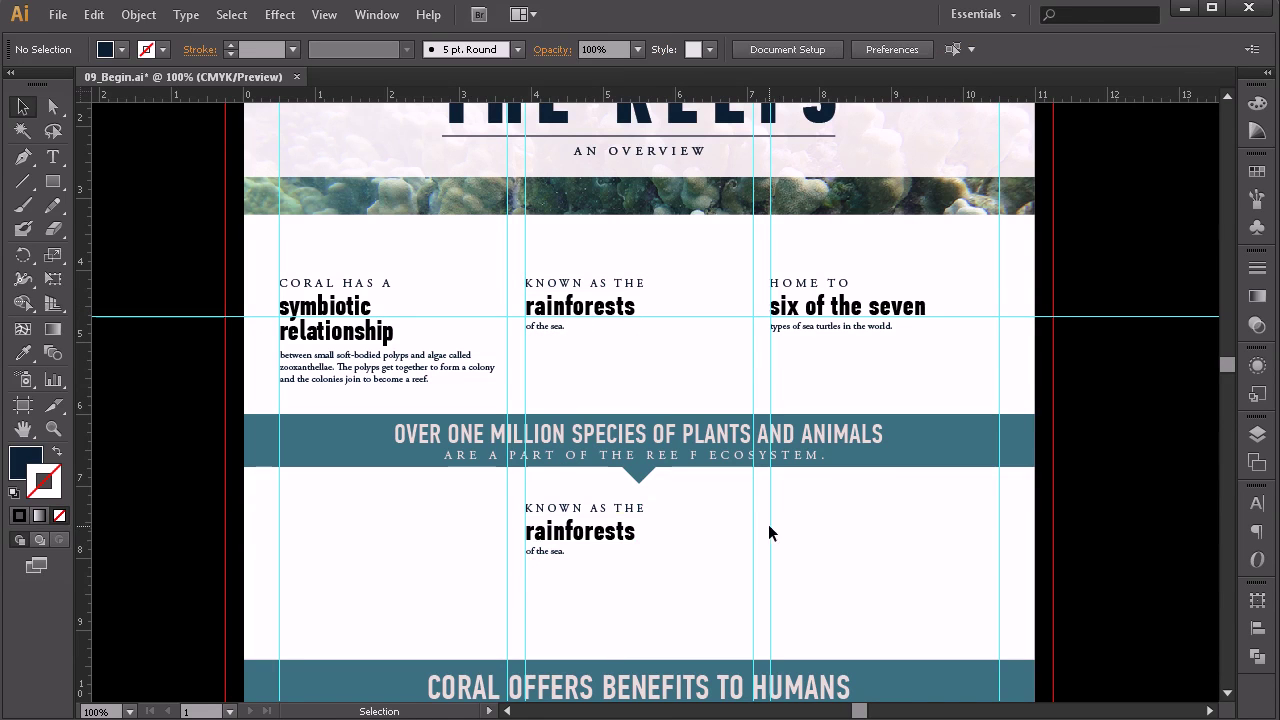
{"action": "left_click", "coordinate": [576, 537]}
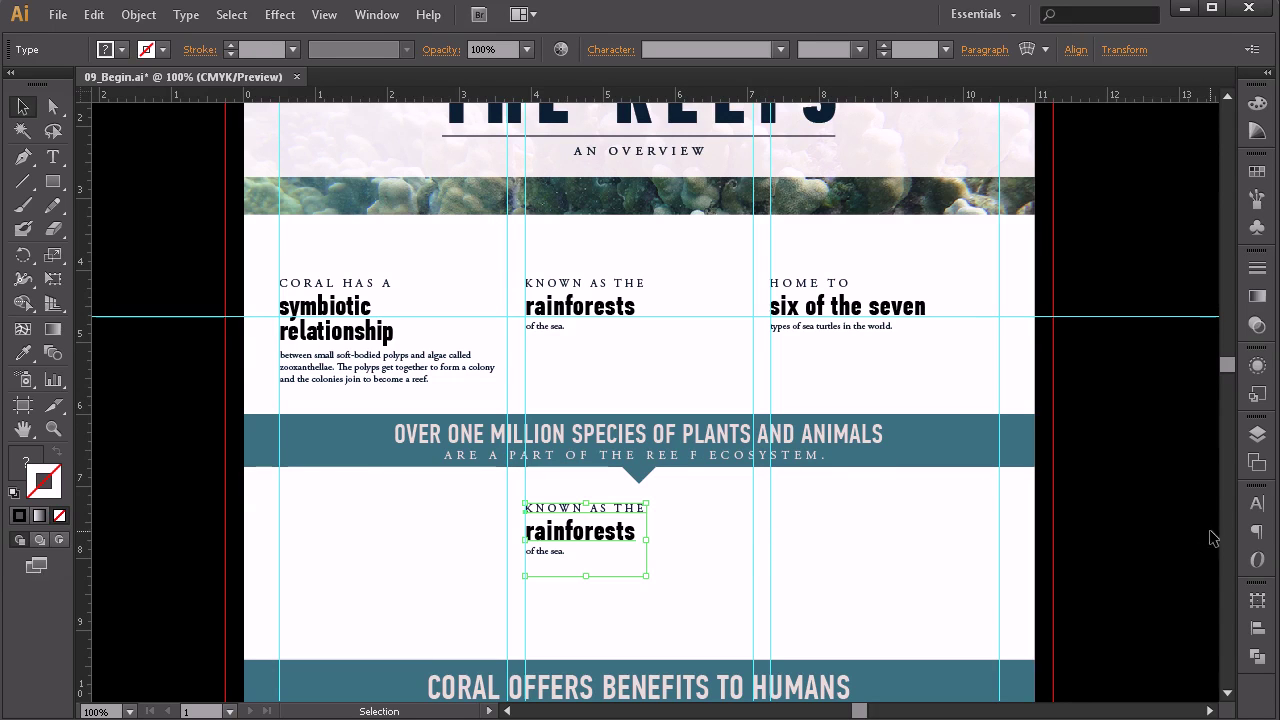
{"action": "left_click", "coordinate": [1257, 532]}
{"action": "left_click", "coordinate": [1057, 517]}
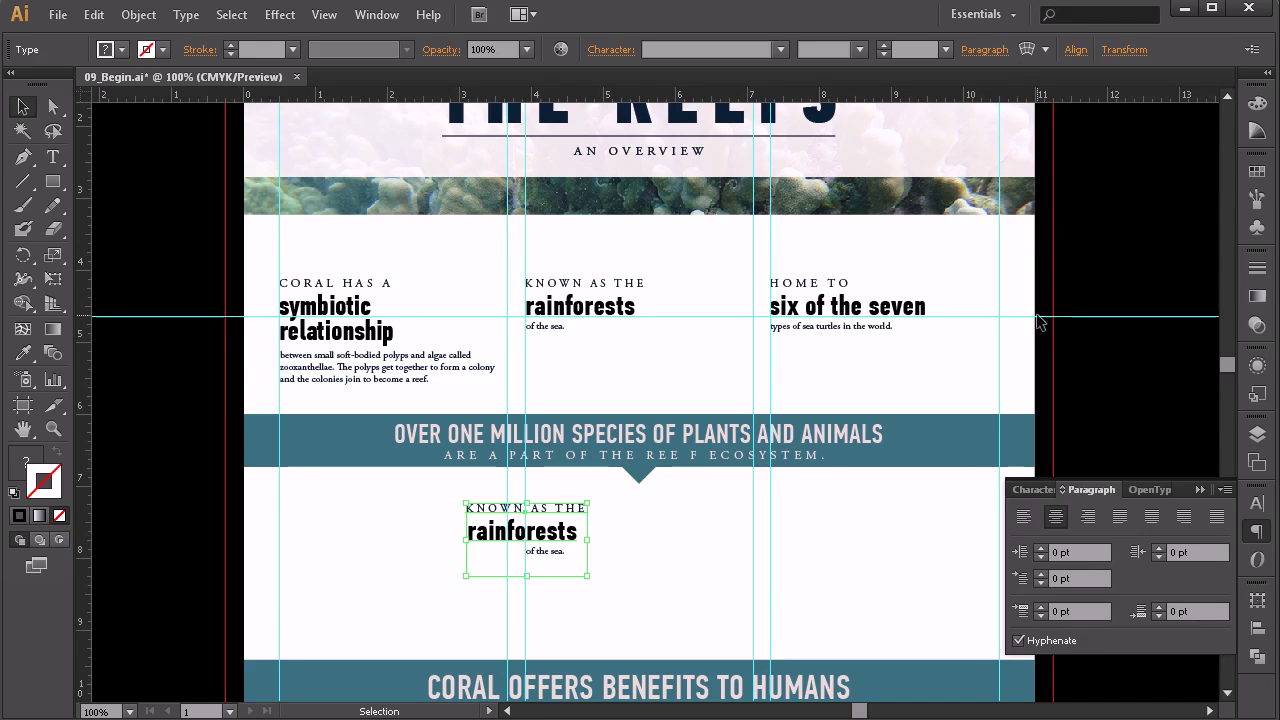
Step: Centre the copied text block horizontally, aligned to the artboard
{"action": "left_click", "coordinate": [1075, 50]}
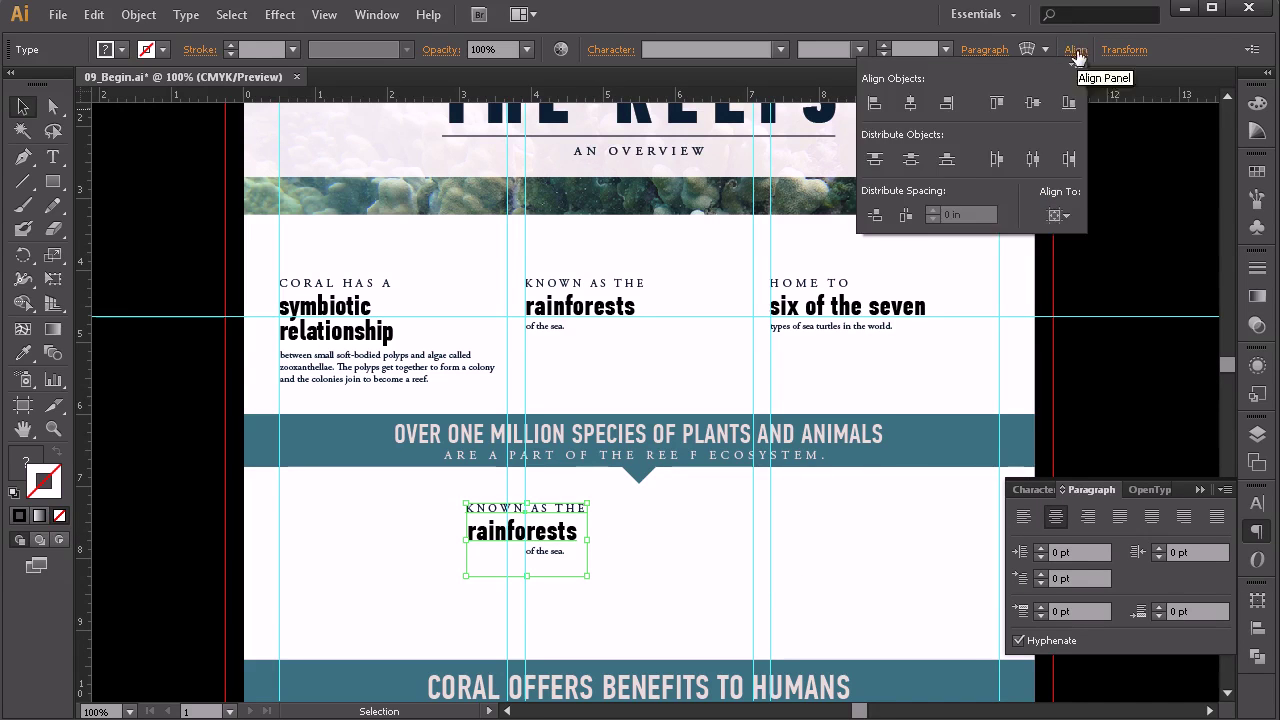
{"action": "left_click", "coordinate": [1058, 214]}
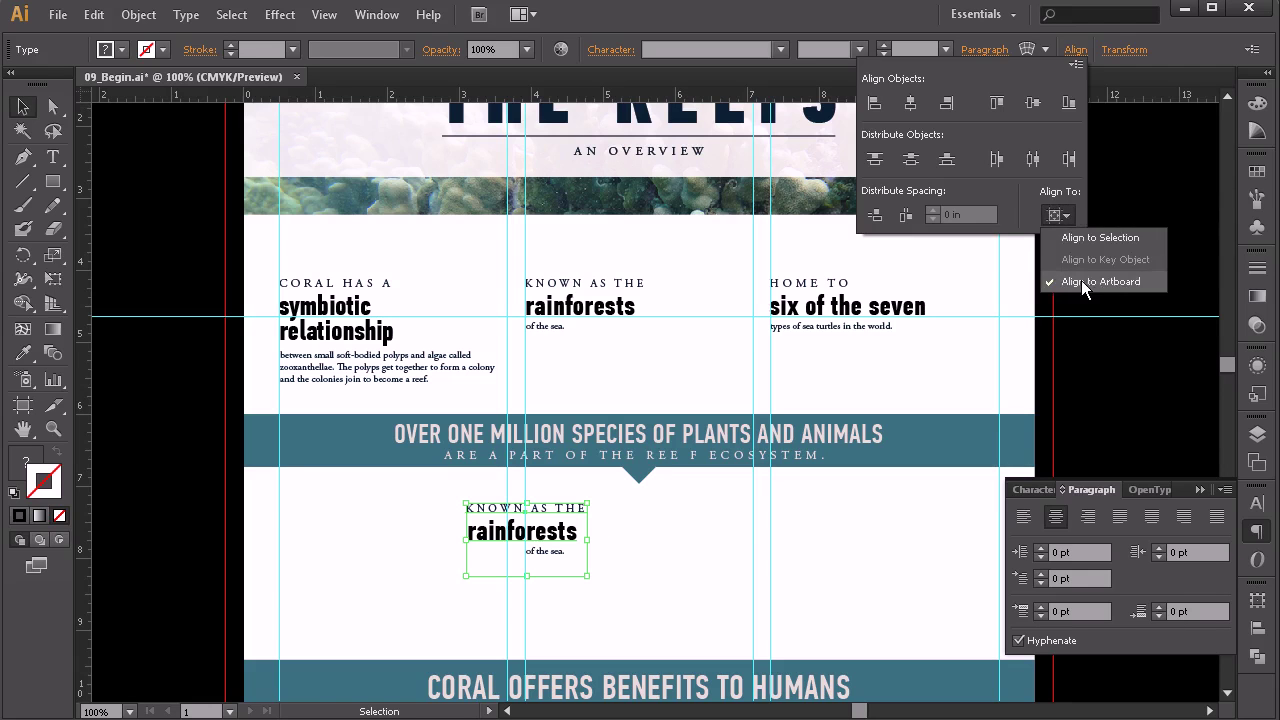
{"action": "left_click", "coordinate": [1093, 281]}
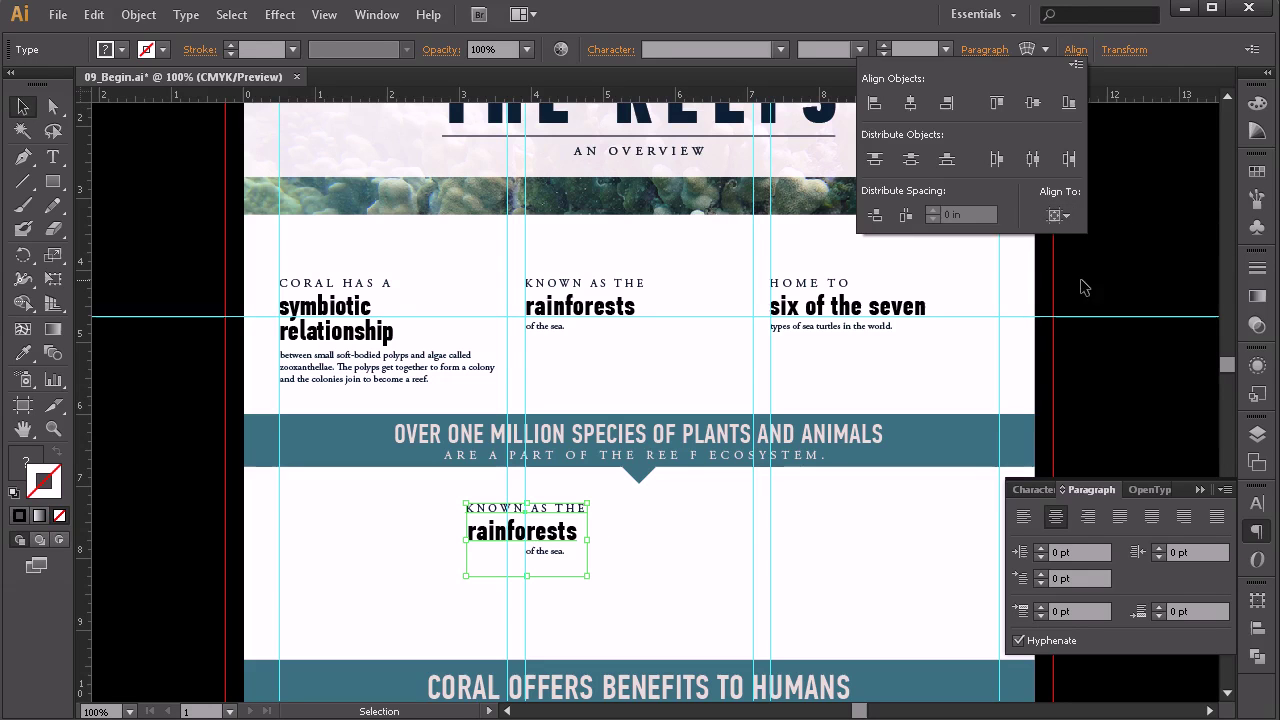
{"action": "left_click", "coordinate": [912, 104]}
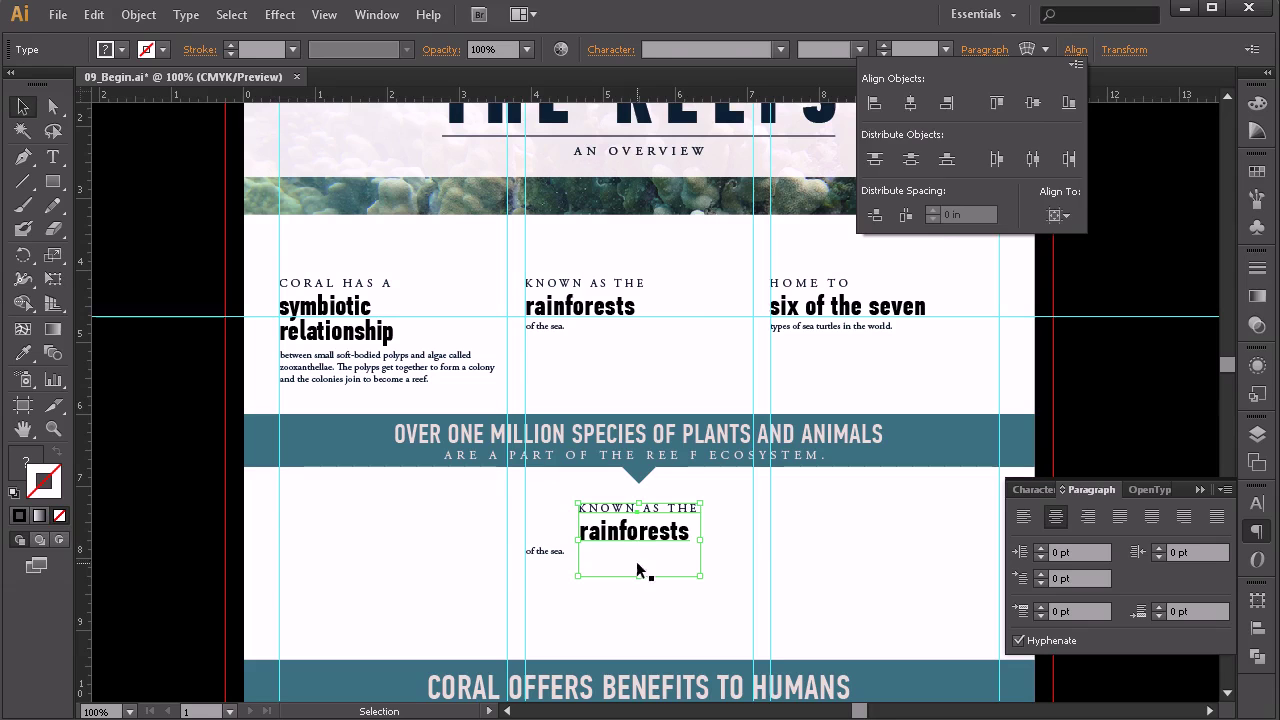
Step: Make the 'of the sea.' text box taller and bring the Coral Reefs Word document into view
{"action": "left_click", "coordinate": [538, 555]}
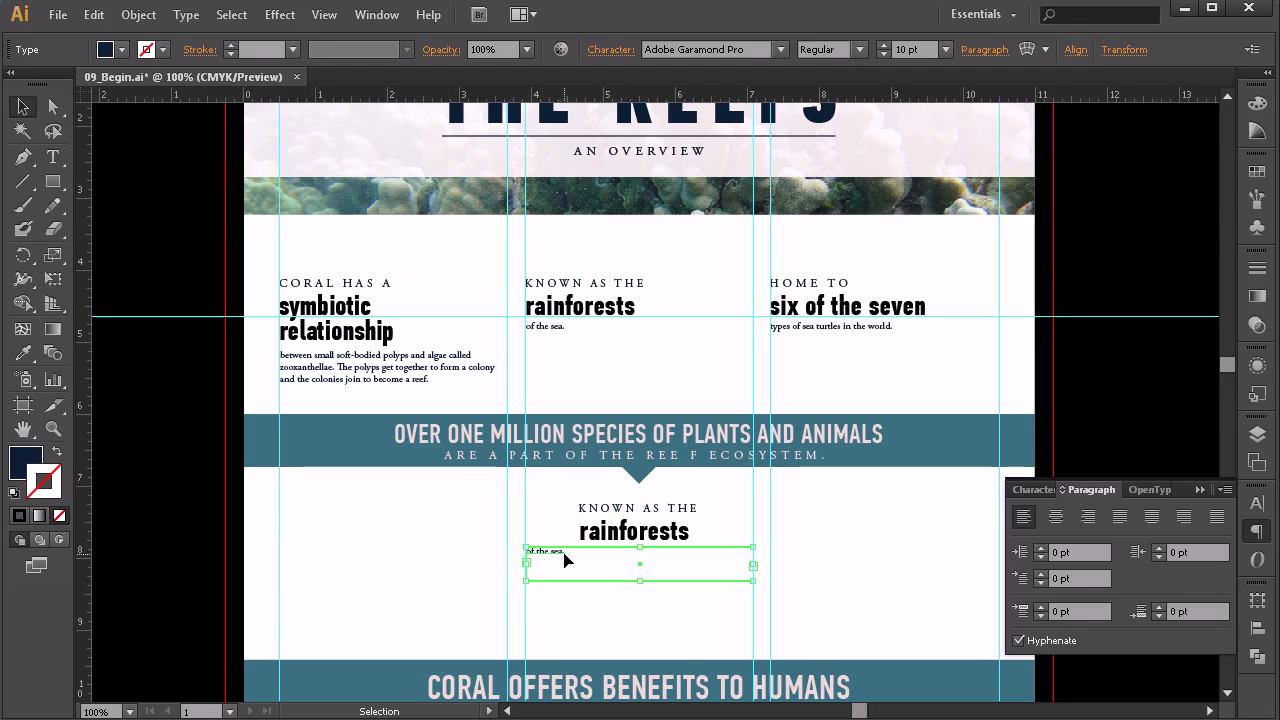
{"action": "left_click_drag", "start_coordinate": [639, 581], "coordinate": [640, 631]}
{"action": "left_click_drag", "start_coordinate": [640, 547], "coordinate": [640, 569]}
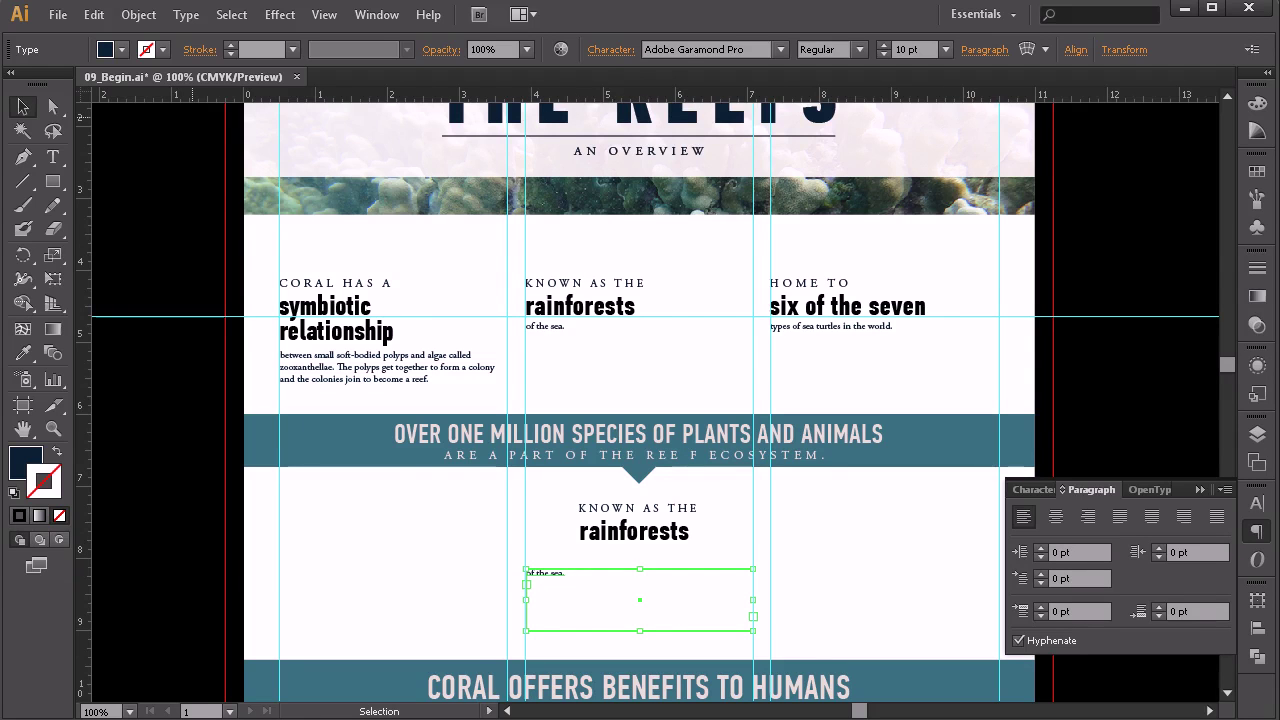
{"action": "left_click_drag", "start_coordinate": [1279, 88], "coordinate": [660, 120]}
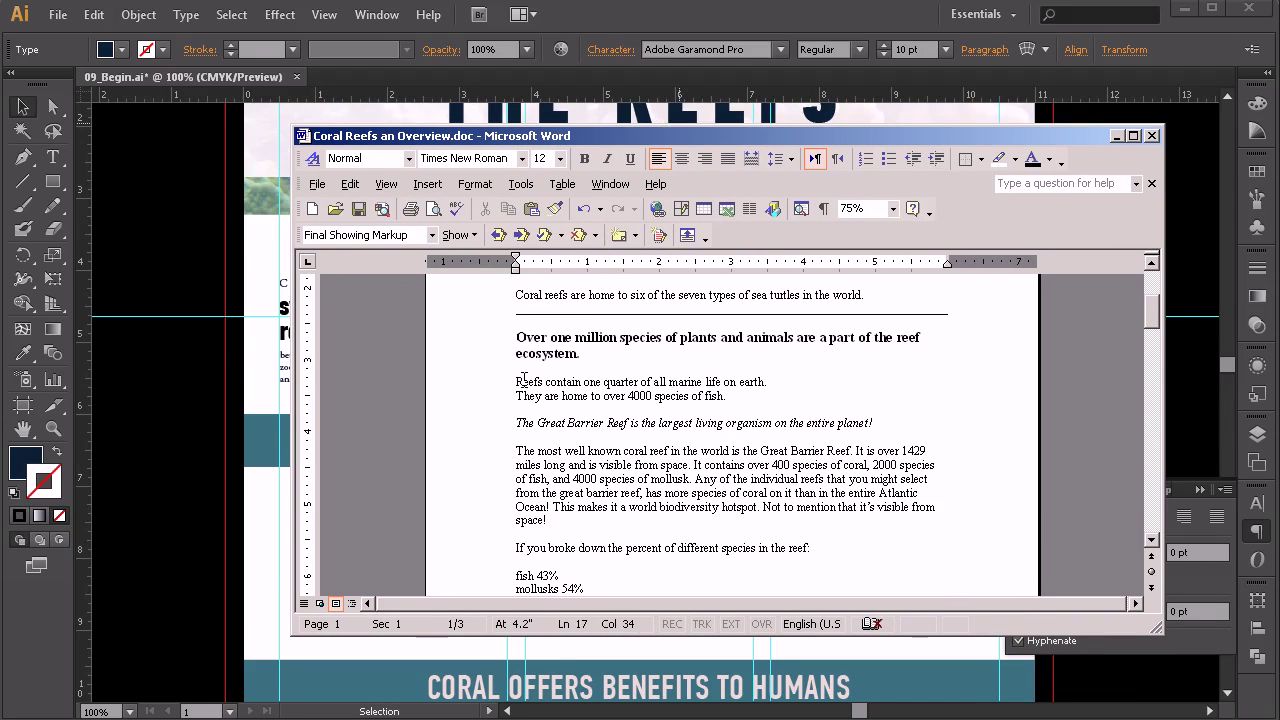
Step: Reposition the Coral Reefs an Overview.doc window alongside the Illustrator layout
{"action": "left_click_drag", "start_coordinate": [516, 382], "coordinate": [744, 395]}
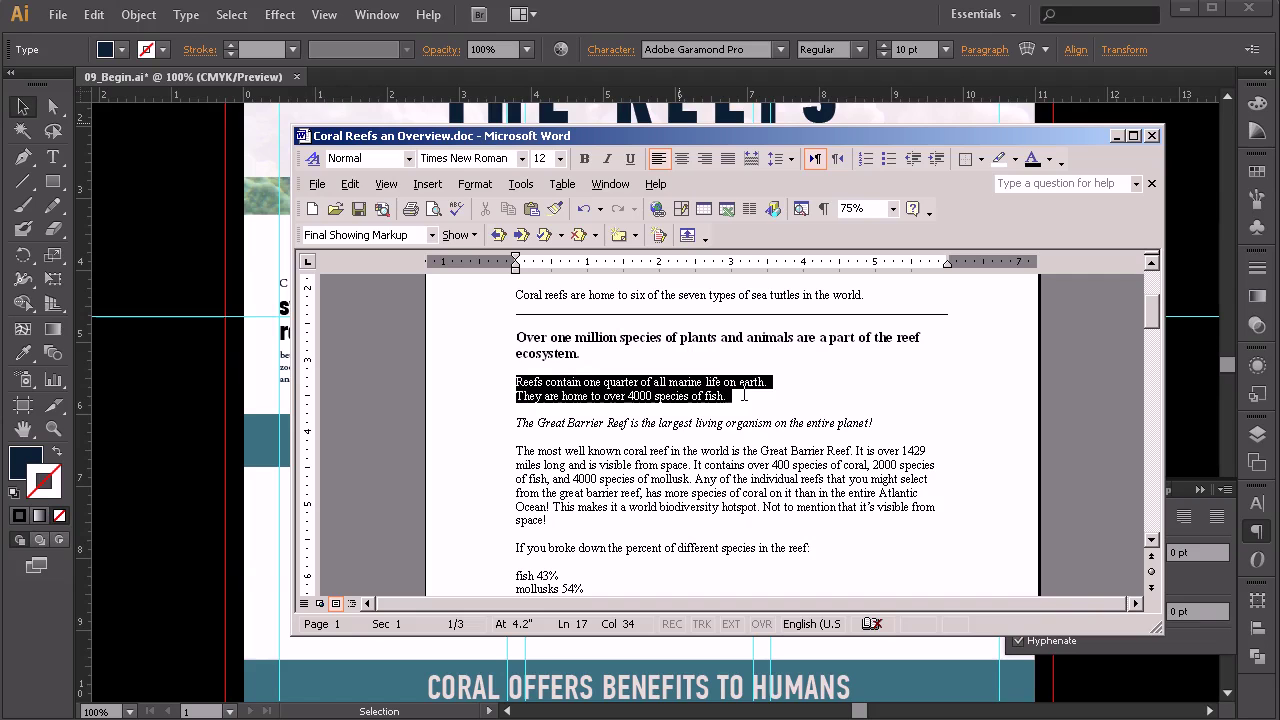
{"action": "left_click_drag", "start_coordinate": [638, 134], "coordinate": [1031, 103]}
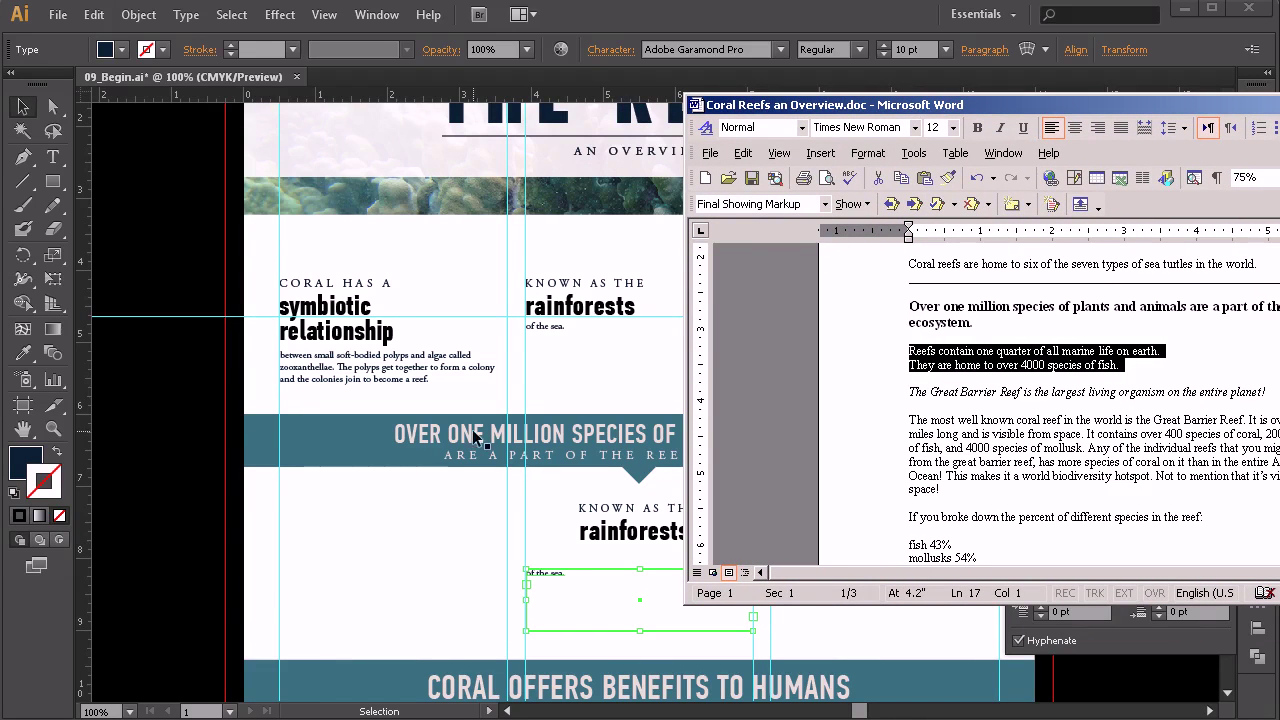
{"action": "left_click_drag", "start_coordinate": [905, 517], "coordinate": [912, 566]}
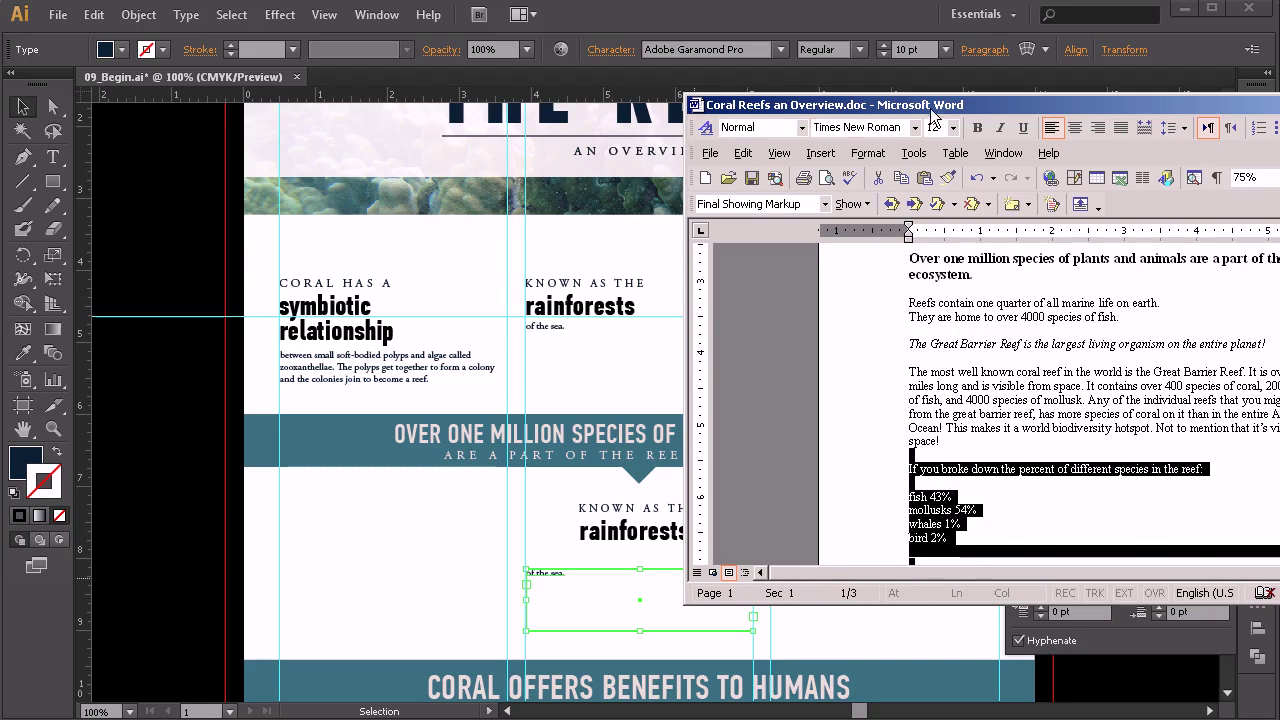
{"action": "left_click_drag", "start_coordinate": [926, 105], "coordinate": [1240, 94]}
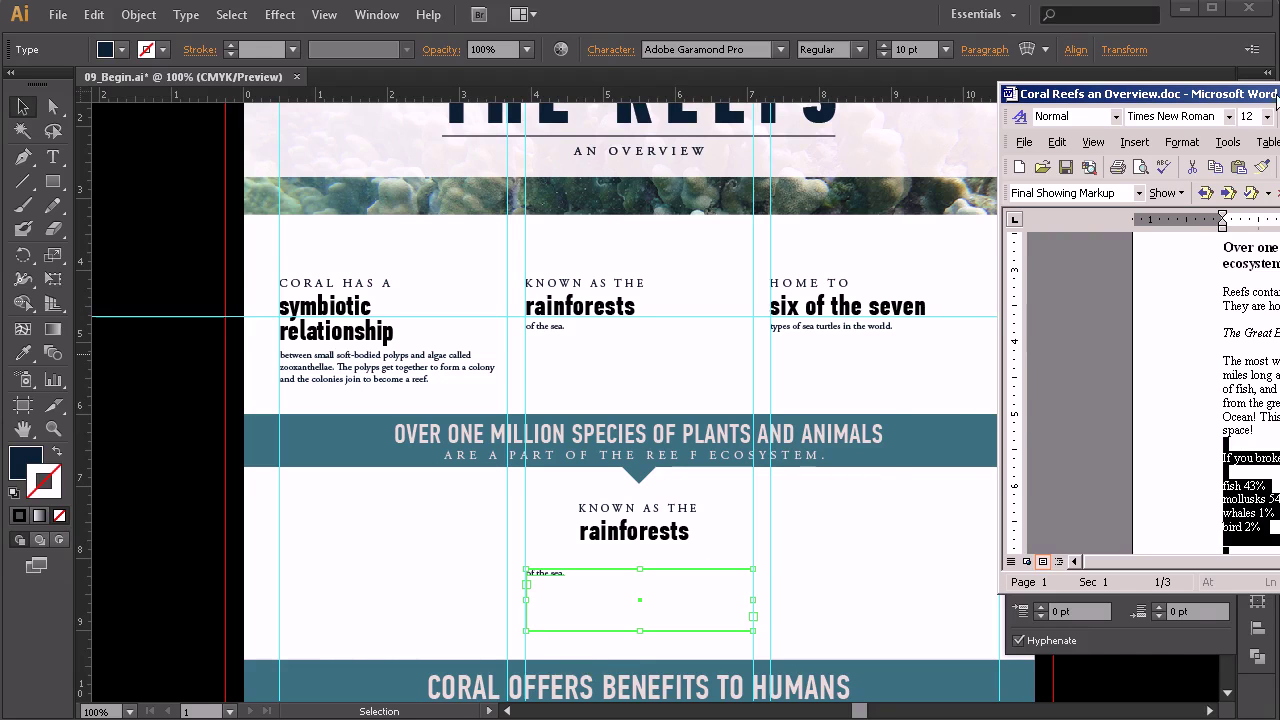
{"action": "left_click_drag", "start_coordinate": [1265, 85], "coordinate": [1123, 87]}
Step: Select the italic Great Barrier Reef sentence in Word and return to Illustrator
{"action": "left_click_drag", "start_coordinate": [1081, 335], "coordinate": [1160, 441]}
{"action": "left_click", "coordinate": [1157, 441]}
{"action": "left_click", "coordinate": [1203, 322]}
{"action": "left_click_drag", "start_coordinate": [1150, 346], "coordinate": [1080, 335]}
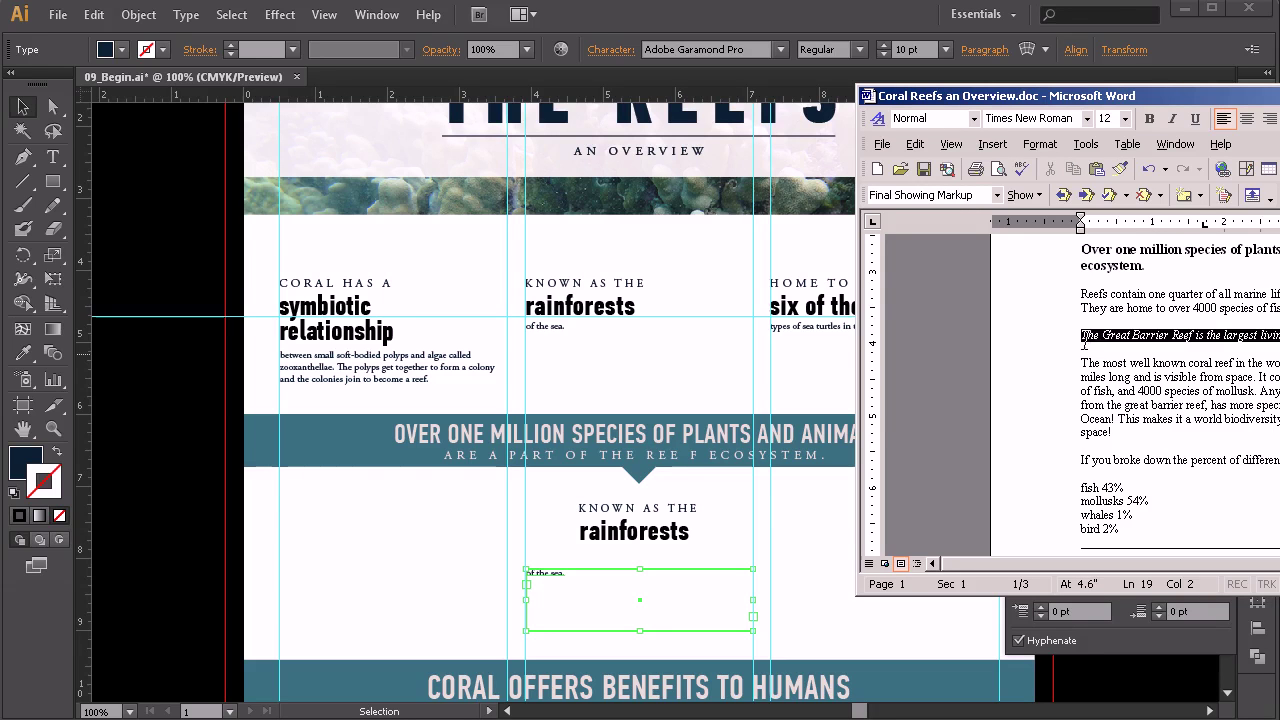
{"action": "left_click", "coordinate": [1262, 100]}
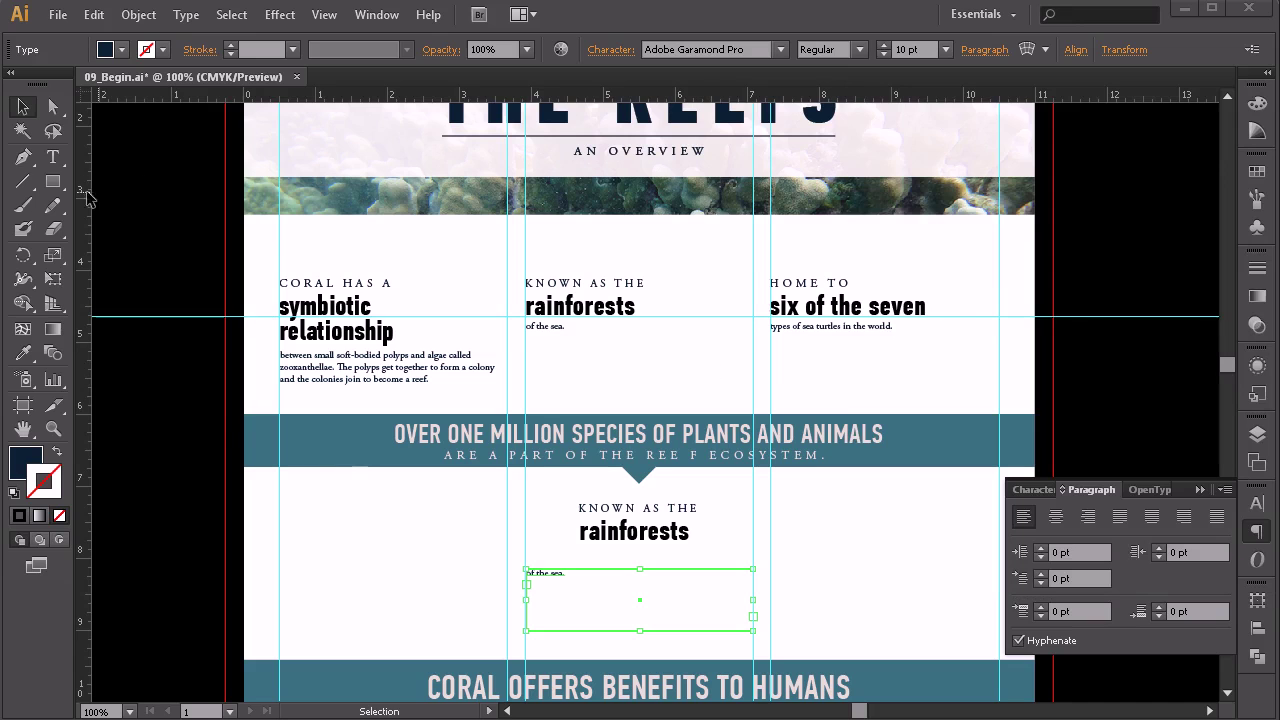
Step: Replace the 'KNOWN AS THE' line with the pasted Great Barrier Reef sentence, keeping rainforests on its own line
{"action": "left_click", "coordinate": [53, 157]}
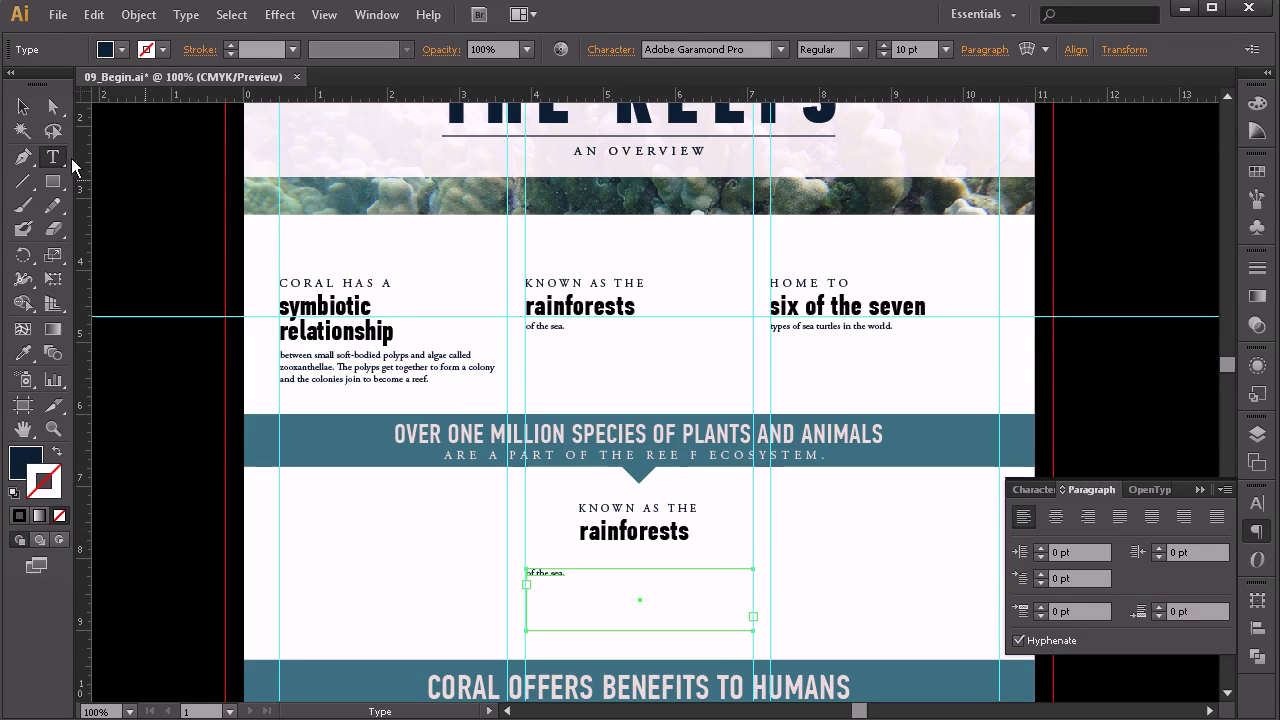
{"action": "triple_click", "coordinate": [608, 508]}
{"action": "type", "text": "THE GREAT BARRIER REEF IS THE LARGEST LIVING ORGANISM ON THE ENTIRE PLANET!"}
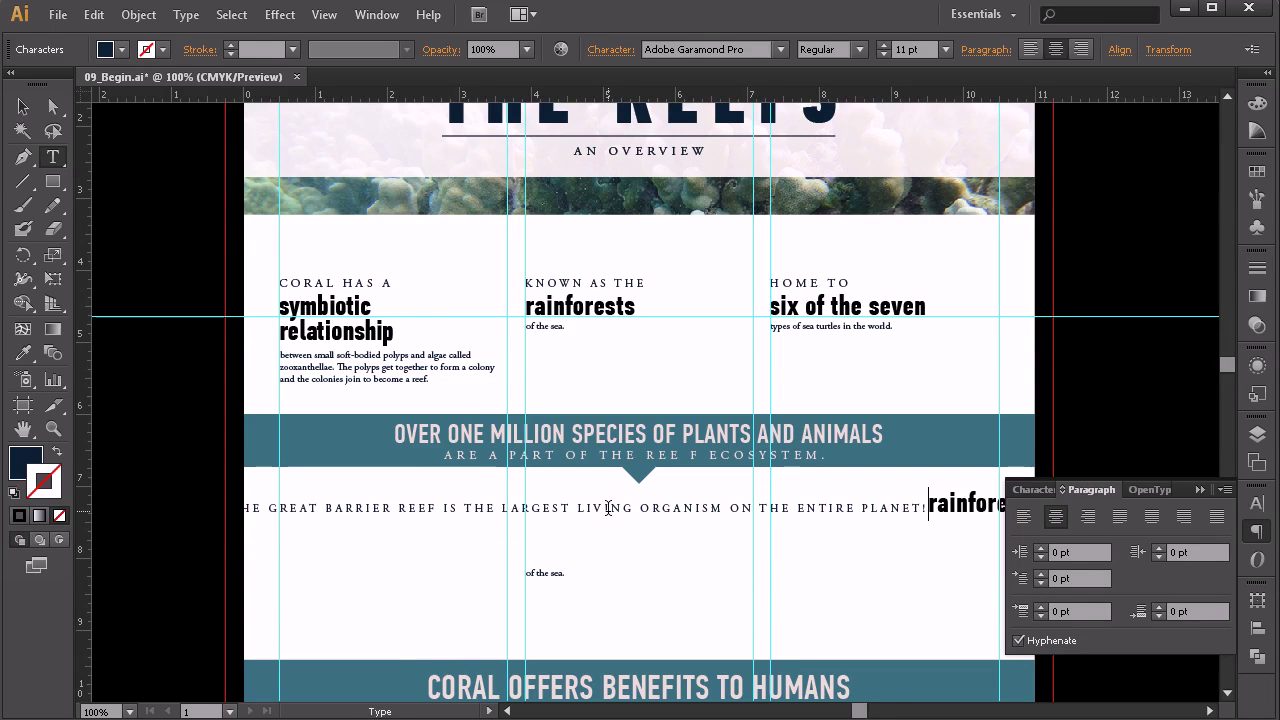
{"action": "key", "text": "Return"}
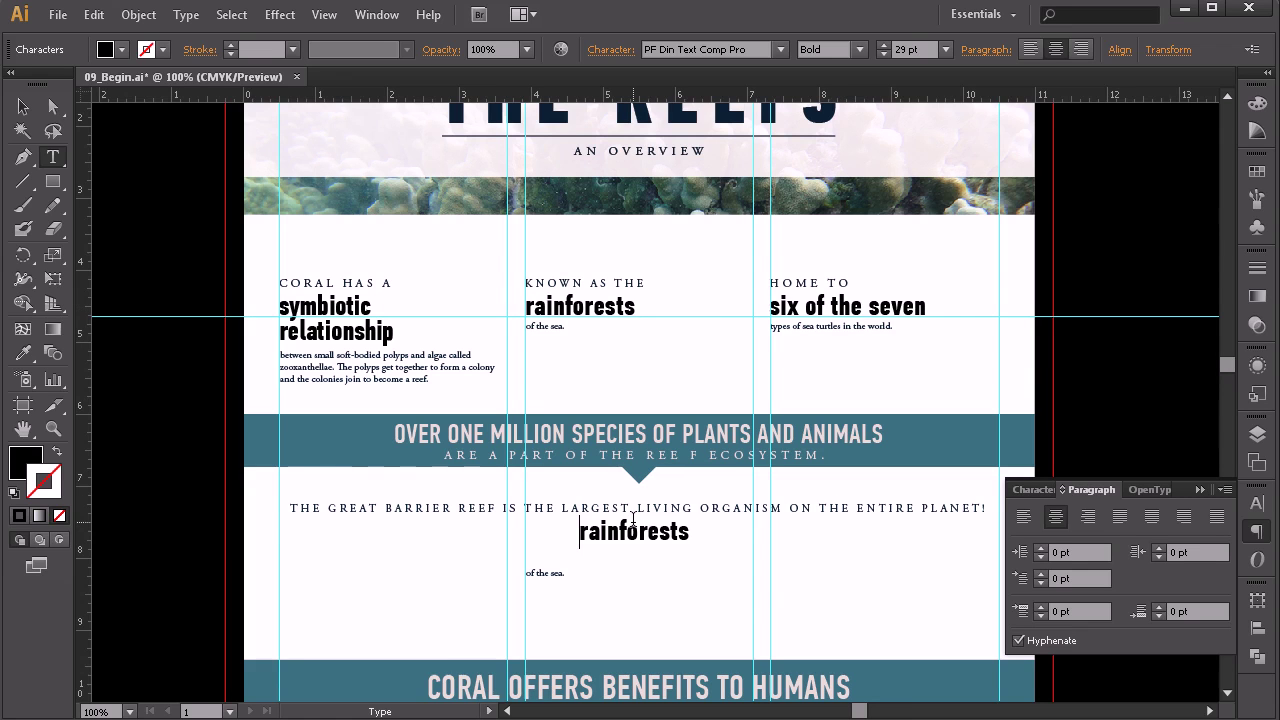
Step: Move the phrase 'THE LARGEST LIVING ORGANISM' into the place of 'rainforests'
{"action": "left_click_drag", "start_coordinate": [523, 509], "coordinate": [781, 502]}
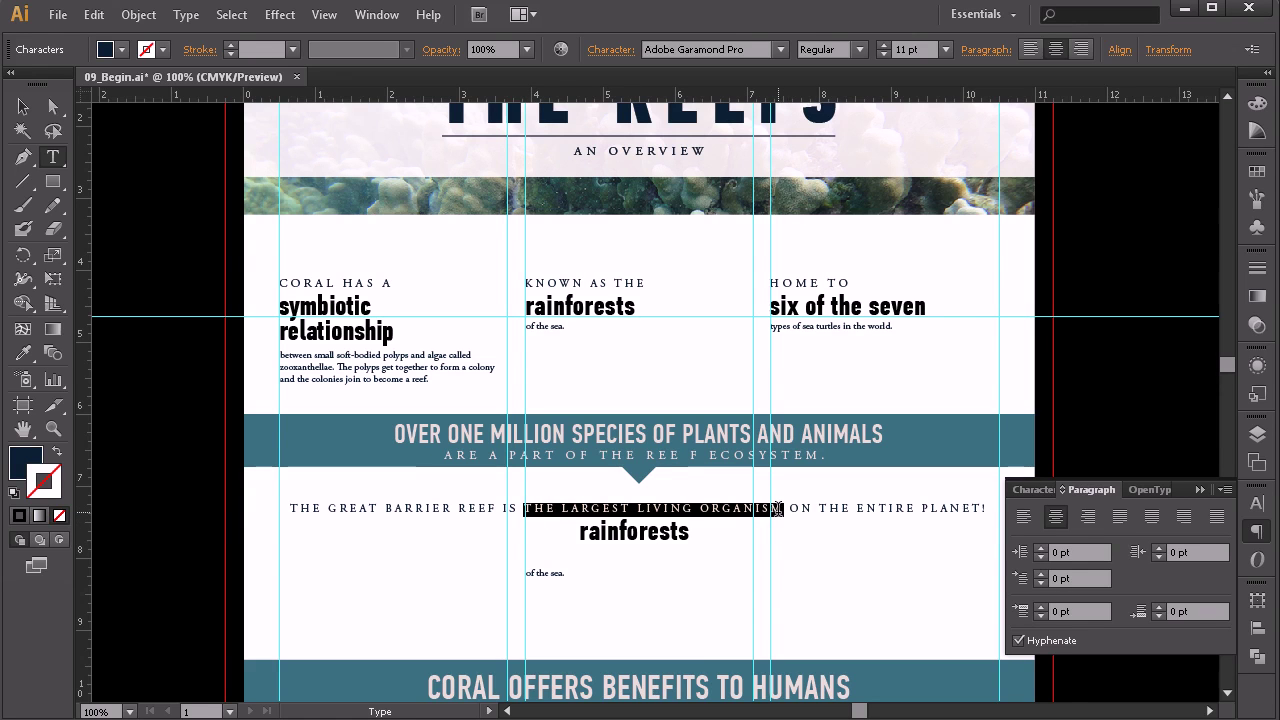
{"action": "key", "text": "ctrl+x"}
{"action": "double_click", "coordinate": [670, 532]}
{"action": "key", "text": "ctrl+v"}
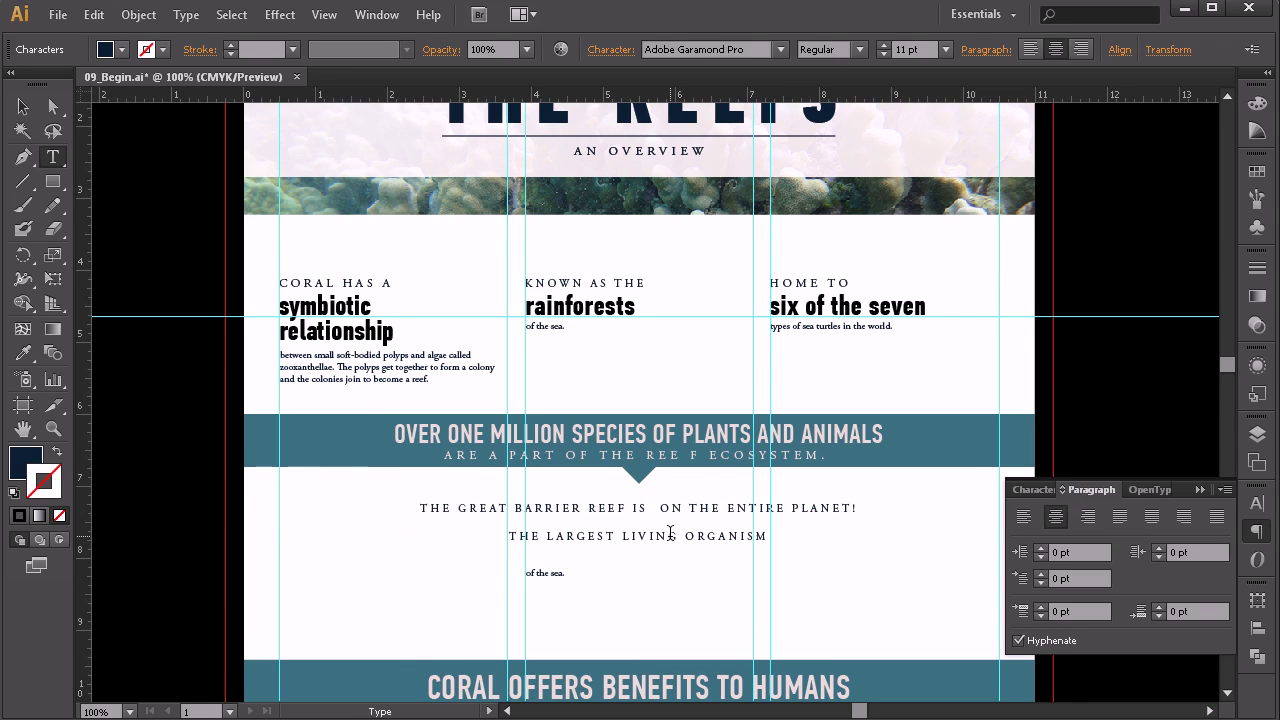
{"action": "scroll", "coordinate": [664, 531], "scroll_direction": "down", "scroll_amount": 3}
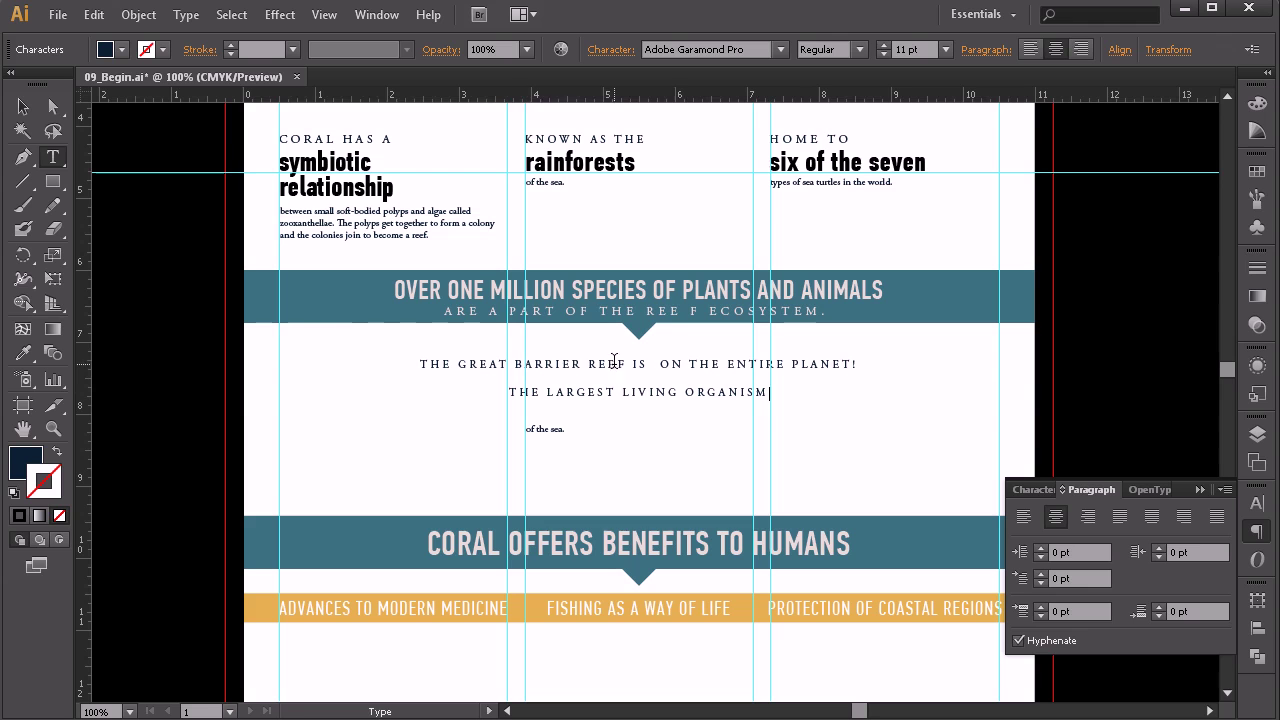
Step: Give 'the largest living organism' the banner heading style and centre it
{"action": "triple_click", "coordinate": [665, 392]}
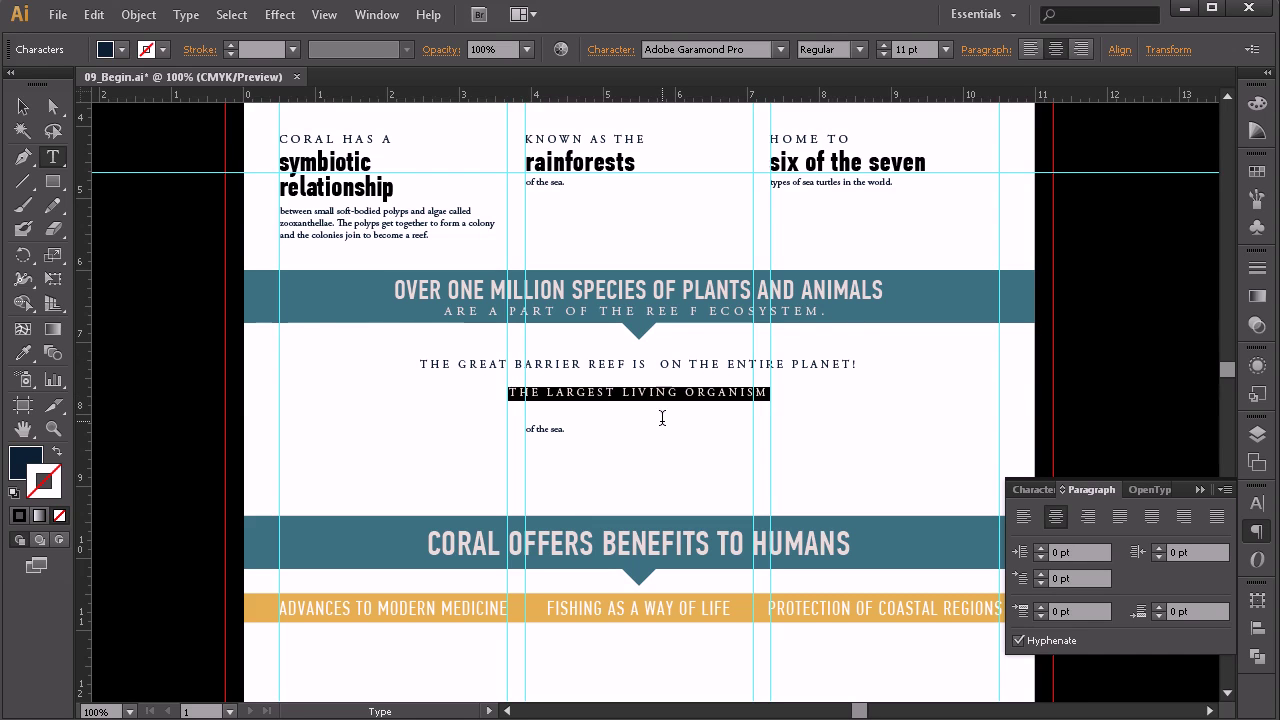
{"action": "left_click", "coordinate": [22, 353]}
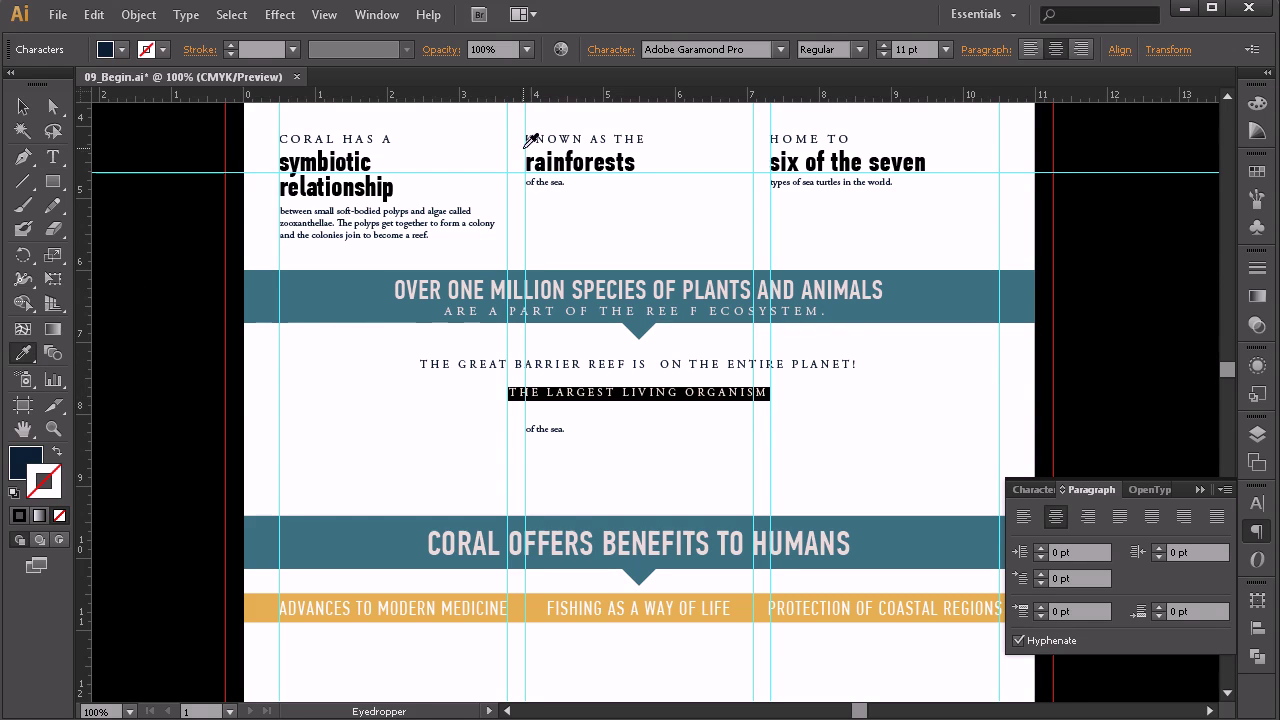
{"action": "left_click", "coordinate": [645, 281]}
{"action": "left_click", "coordinate": [22, 106]}
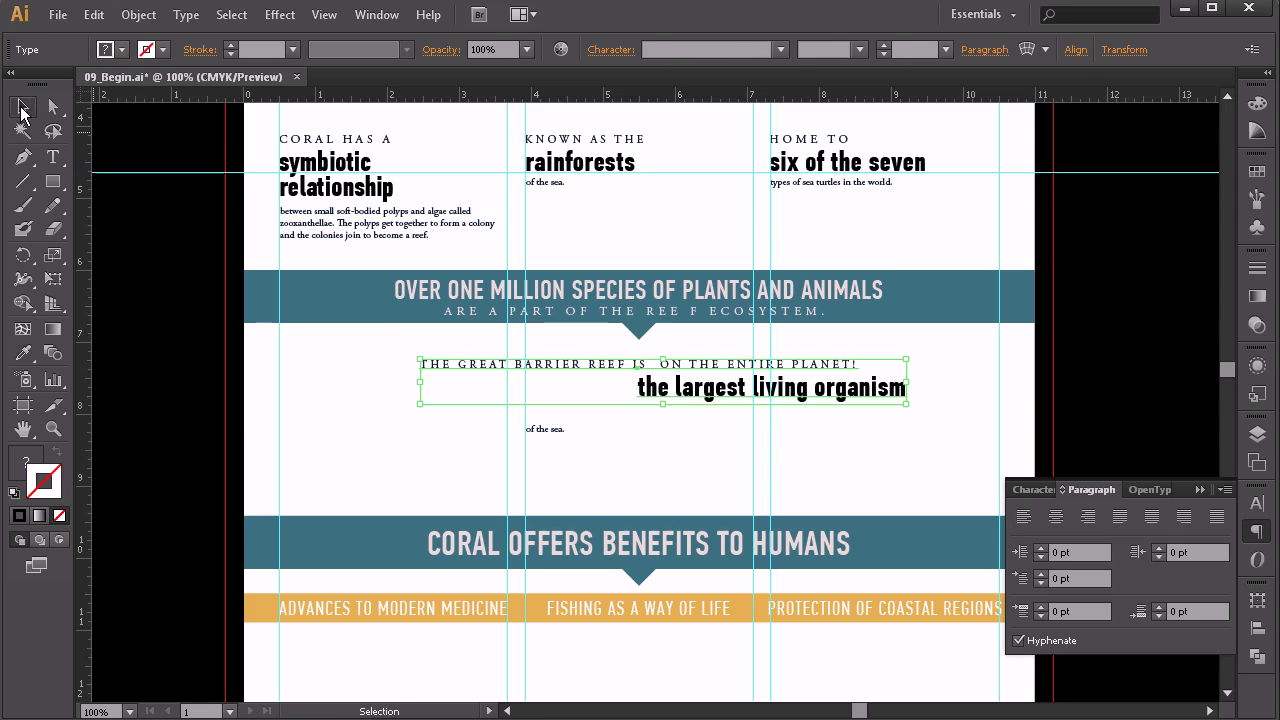
{"action": "left_click", "coordinate": [1055, 516]}
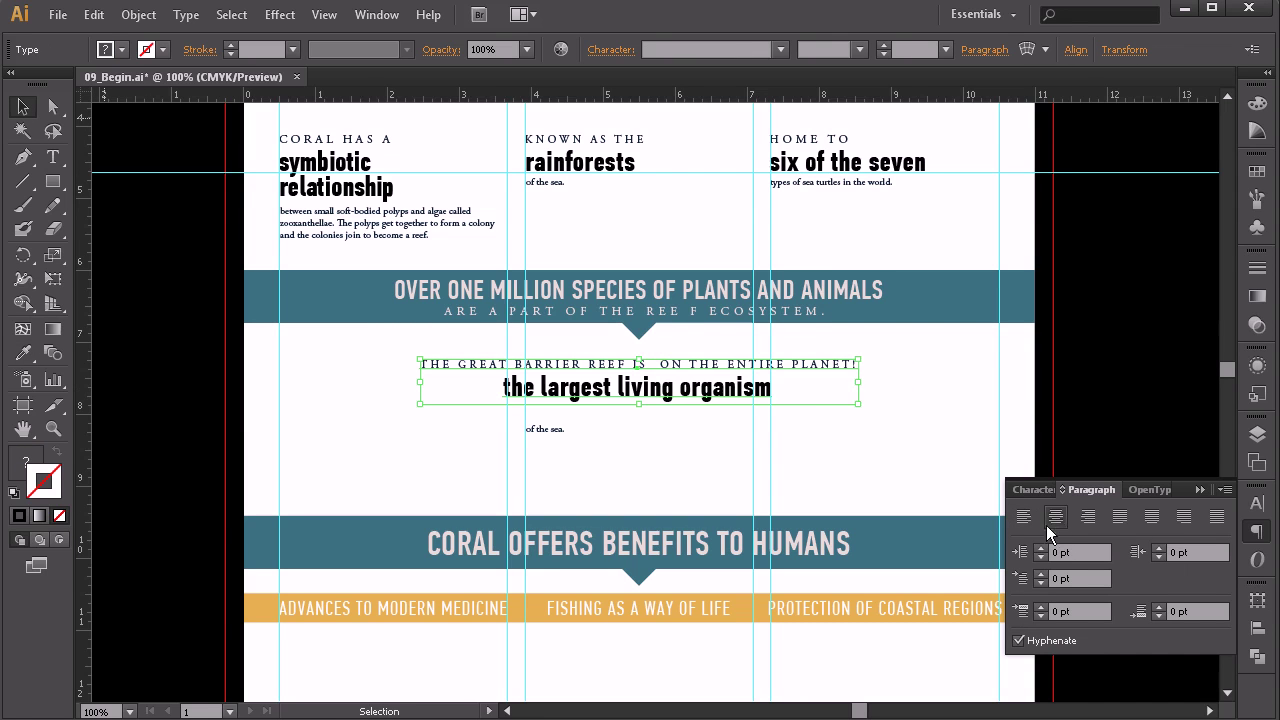
{"action": "left_click", "coordinate": [674, 460]}
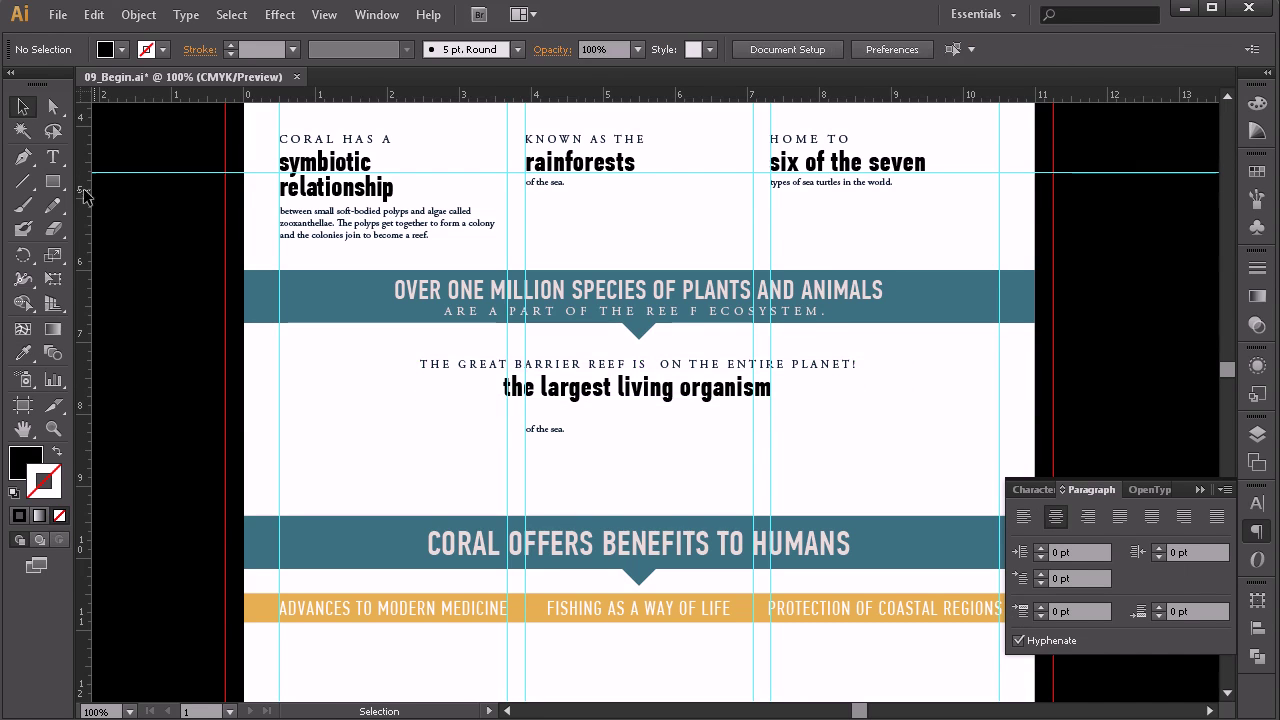
Step: Move 'ON THE ENTIRE PLANET!' onto its own line beneath the heading
{"action": "left_click", "coordinate": [53, 157]}
{"action": "left_click_drag", "start_coordinate": [663, 363], "coordinate": [873, 363]}
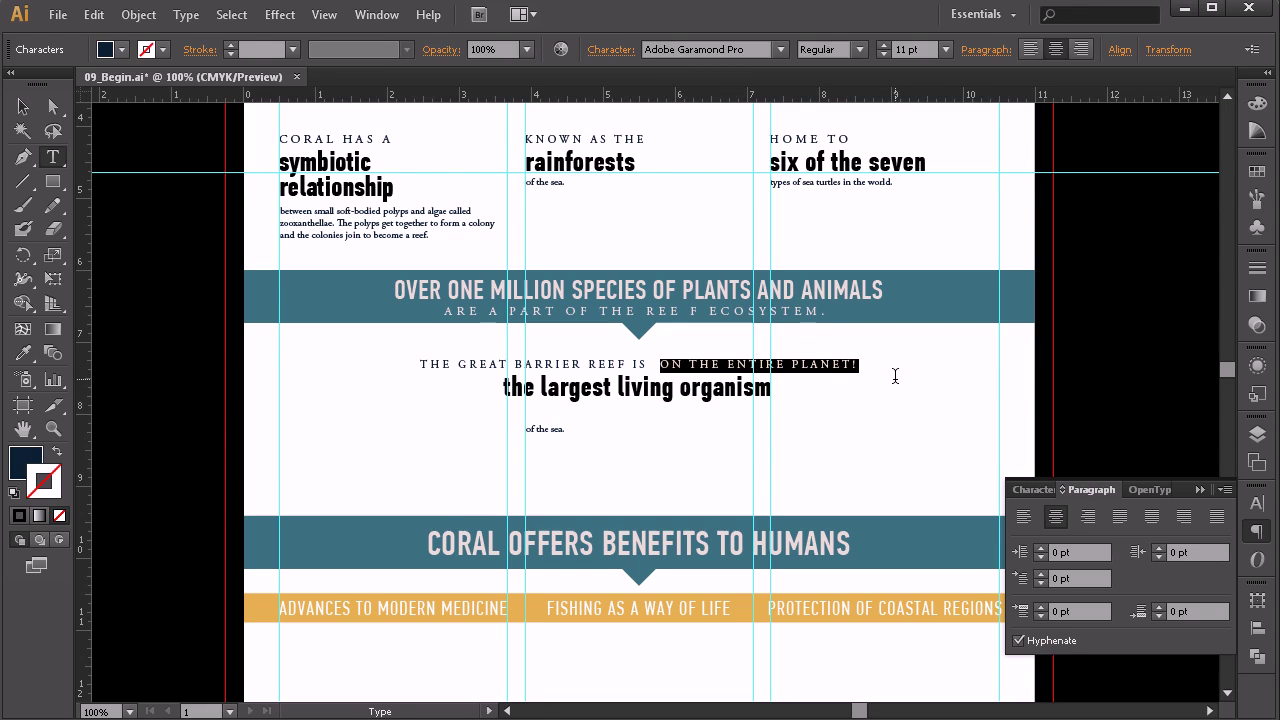
{"action": "key", "text": "BackSpace"}
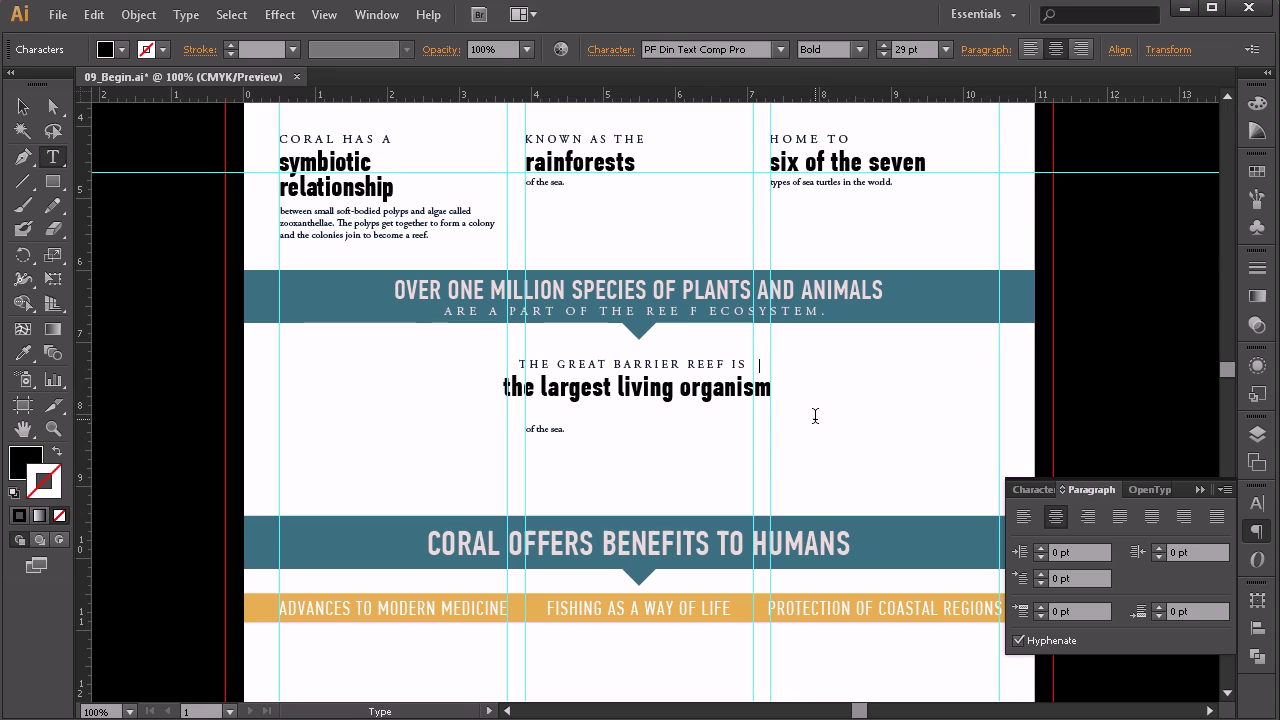
{"action": "key", "text": "Return"}
{"action": "key", "text": "ctrl+v"}
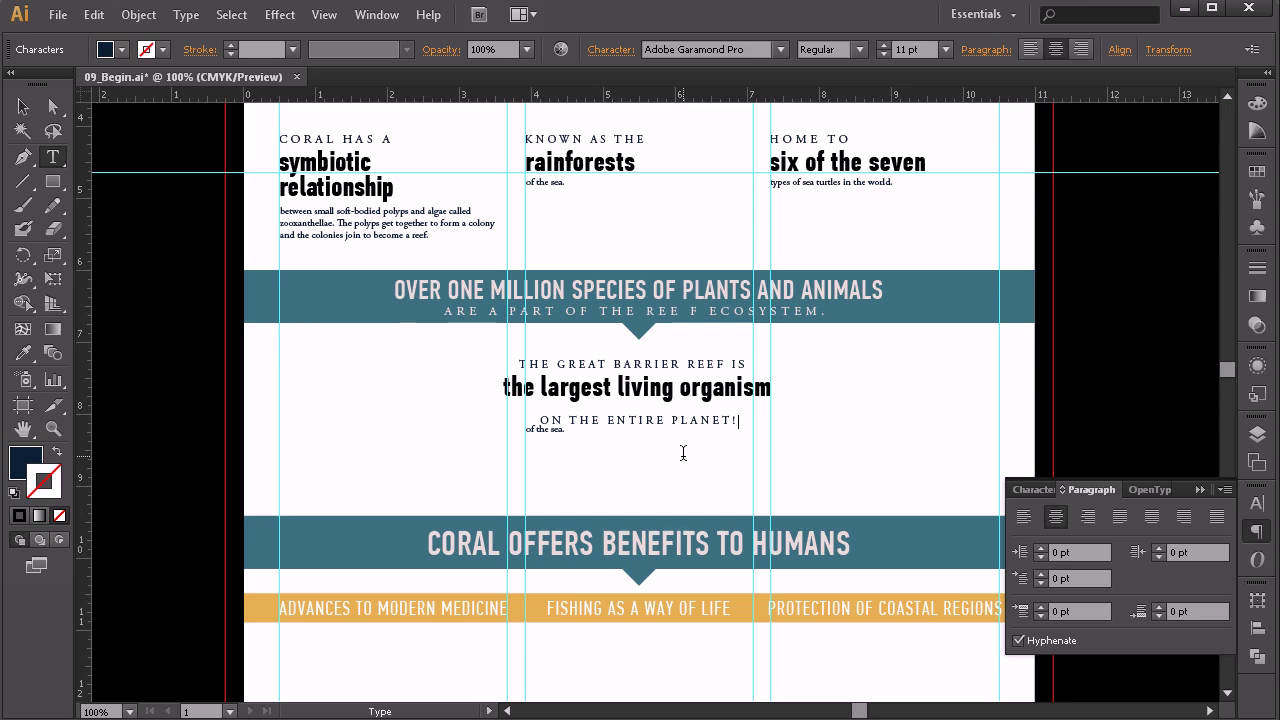
{"action": "left_click", "coordinate": [664, 428]}
{"action": "key", "text": "ctrl+a"}
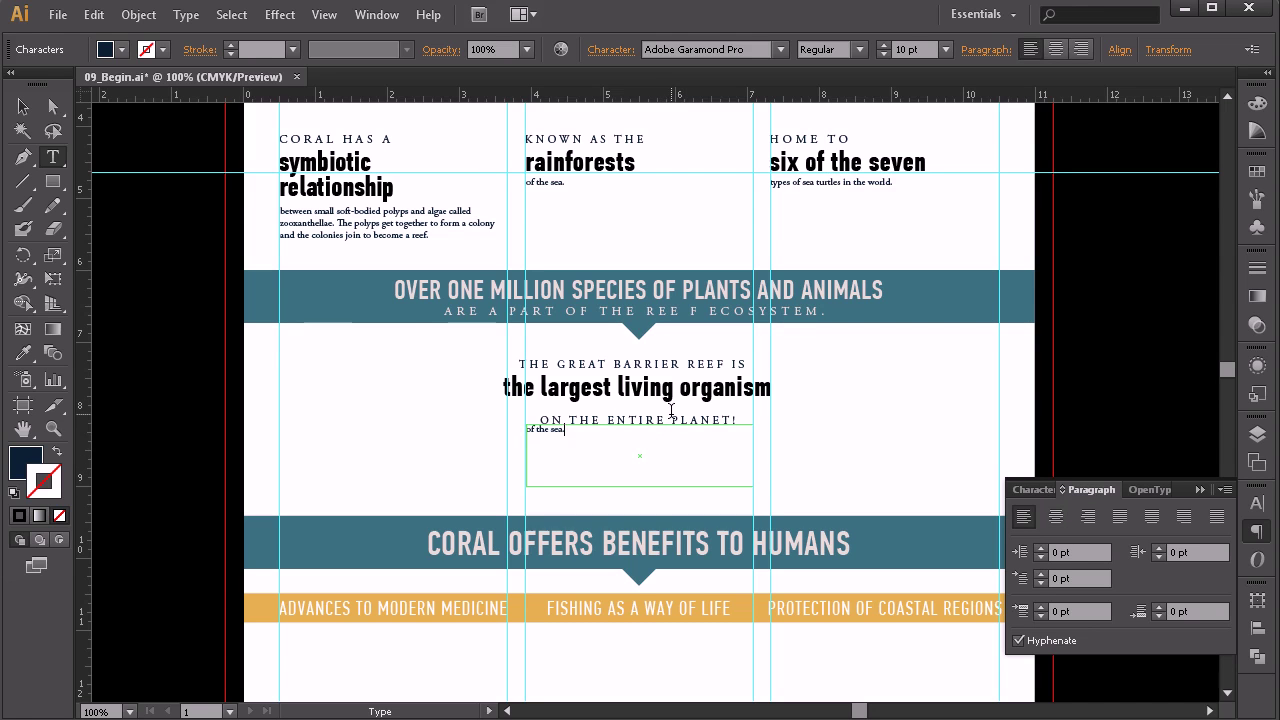
Step: Shift the 'of the sea.' paragraph frame slightly lower
{"action": "left_click", "coordinate": [627, 386]}
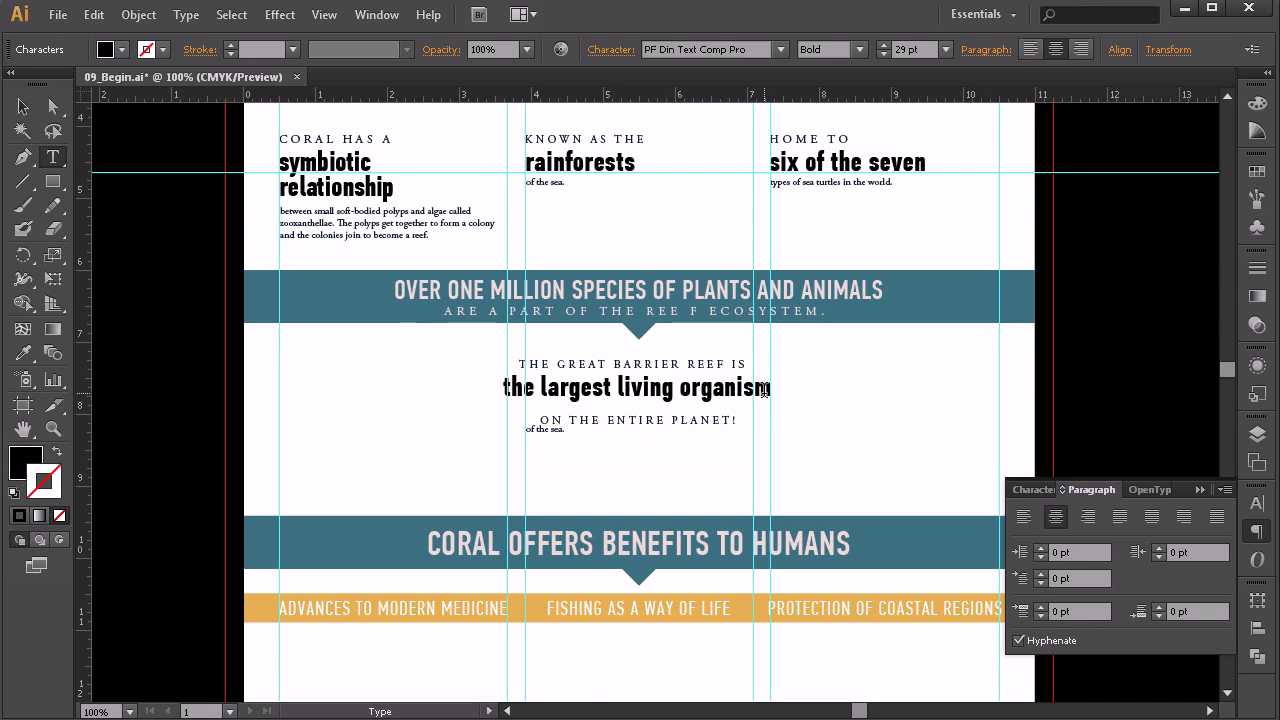
{"action": "left_click", "coordinate": [737, 425]}
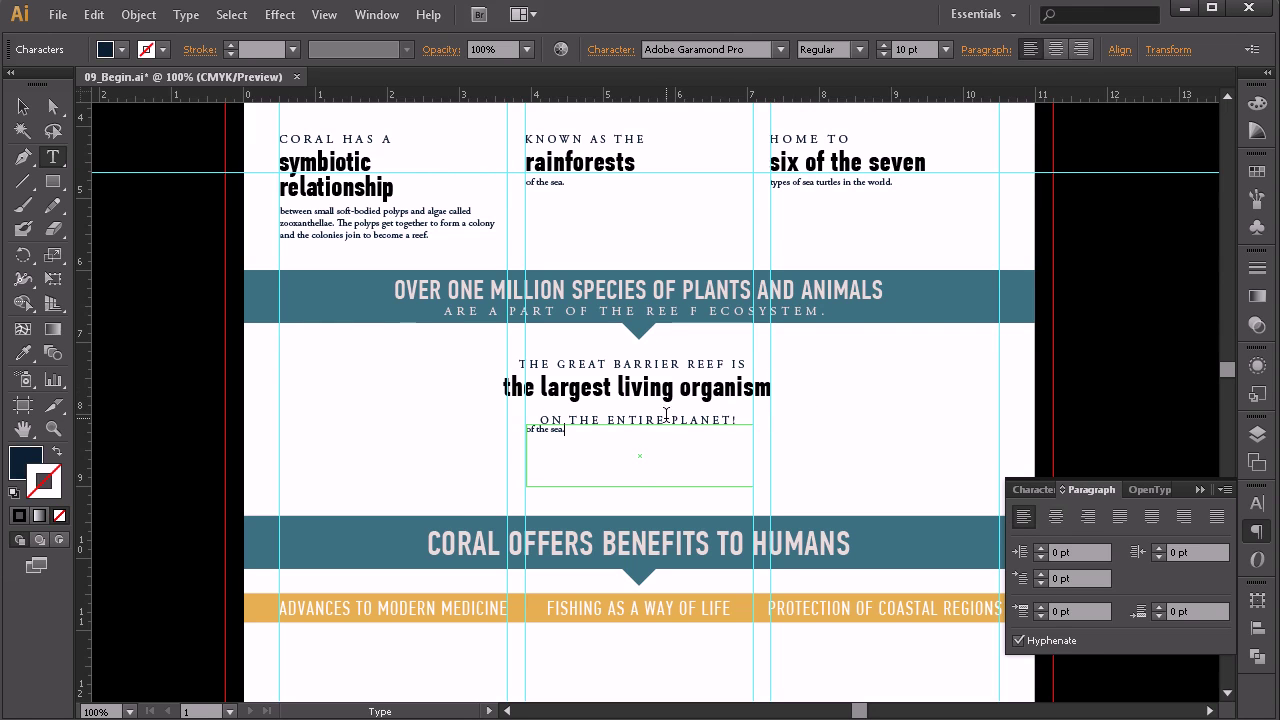
{"action": "left_click", "coordinate": [22, 106]}
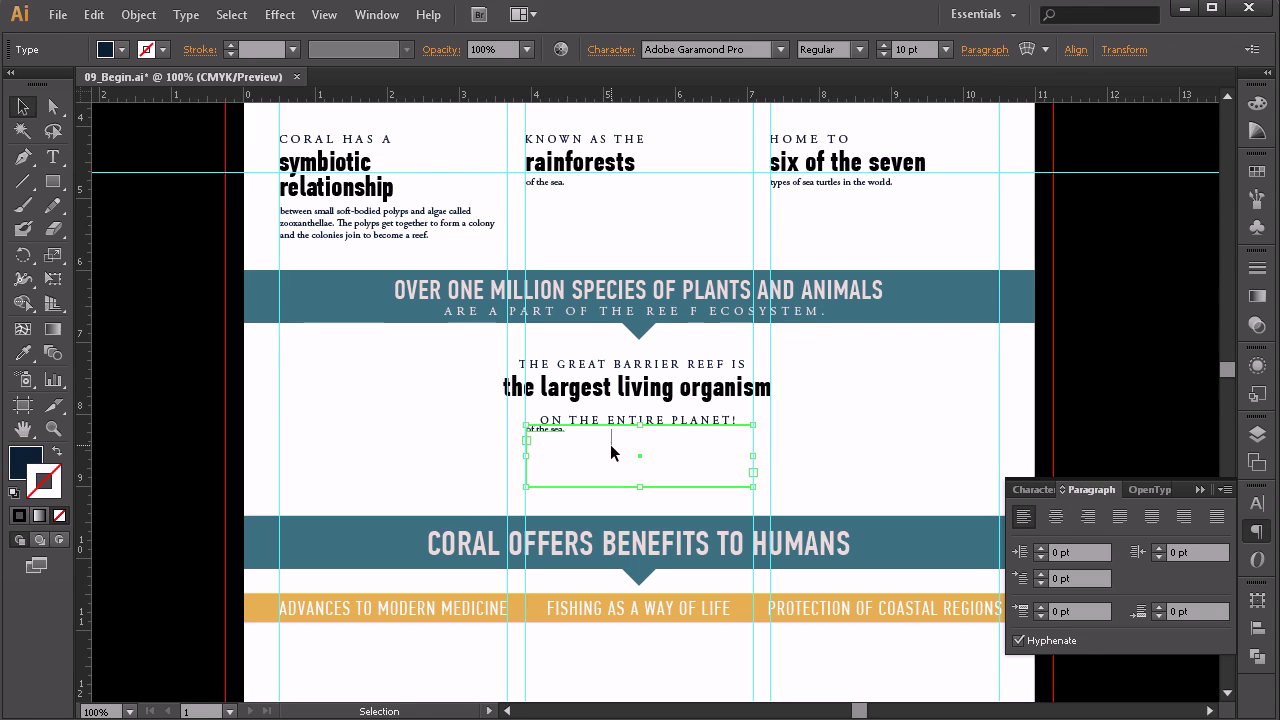
{"action": "left_click_drag", "start_coordinate": [563, 434], "coordinate": [564, 454]}
Step: Reduce the leading of the 'ON THE ENTIRE PLANET!' line to 19 pt
{"action": "left_click", "coordinate": [579, 420]}
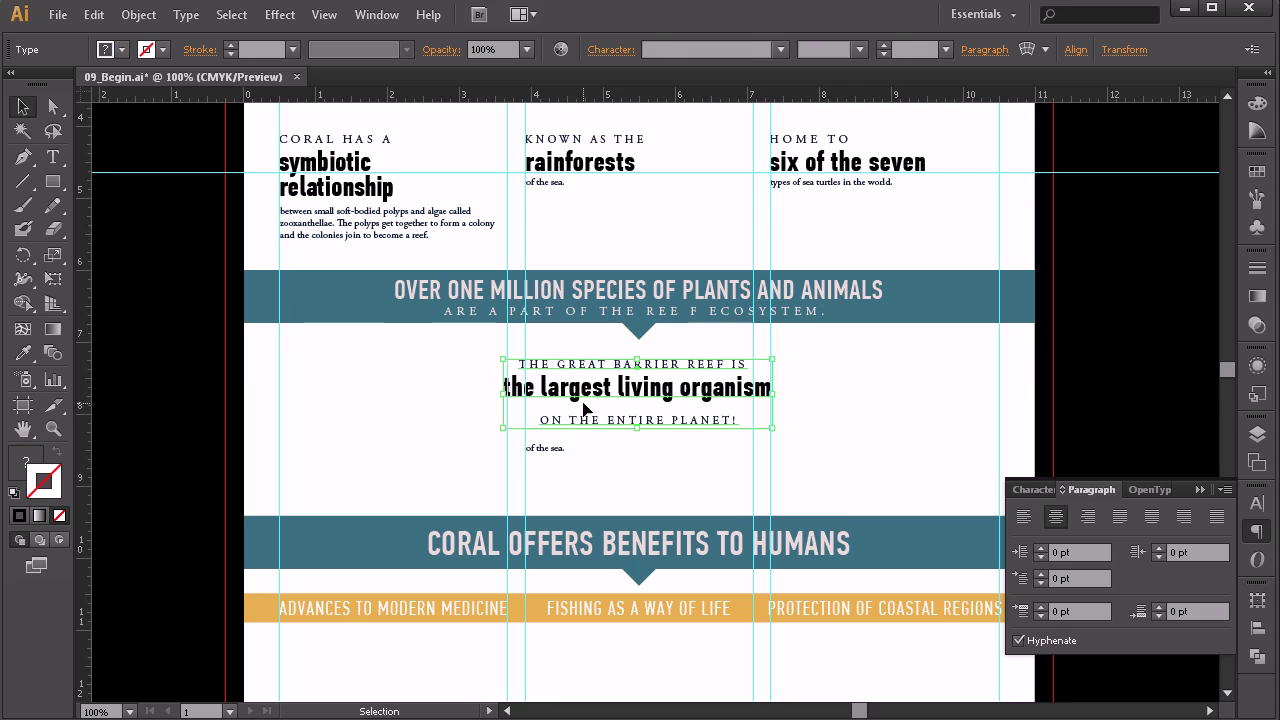
{"action": "key", "text": "t"}
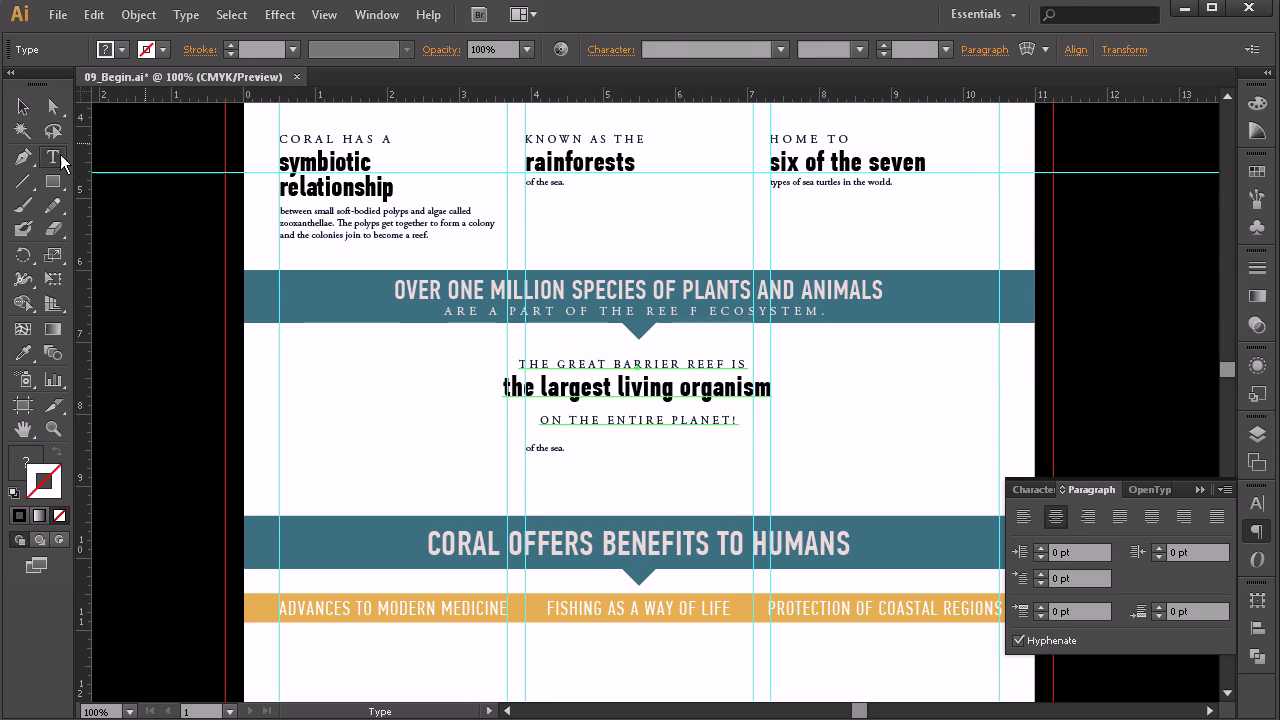
{"action": "triple_click", "coordinate": [716, 420]}
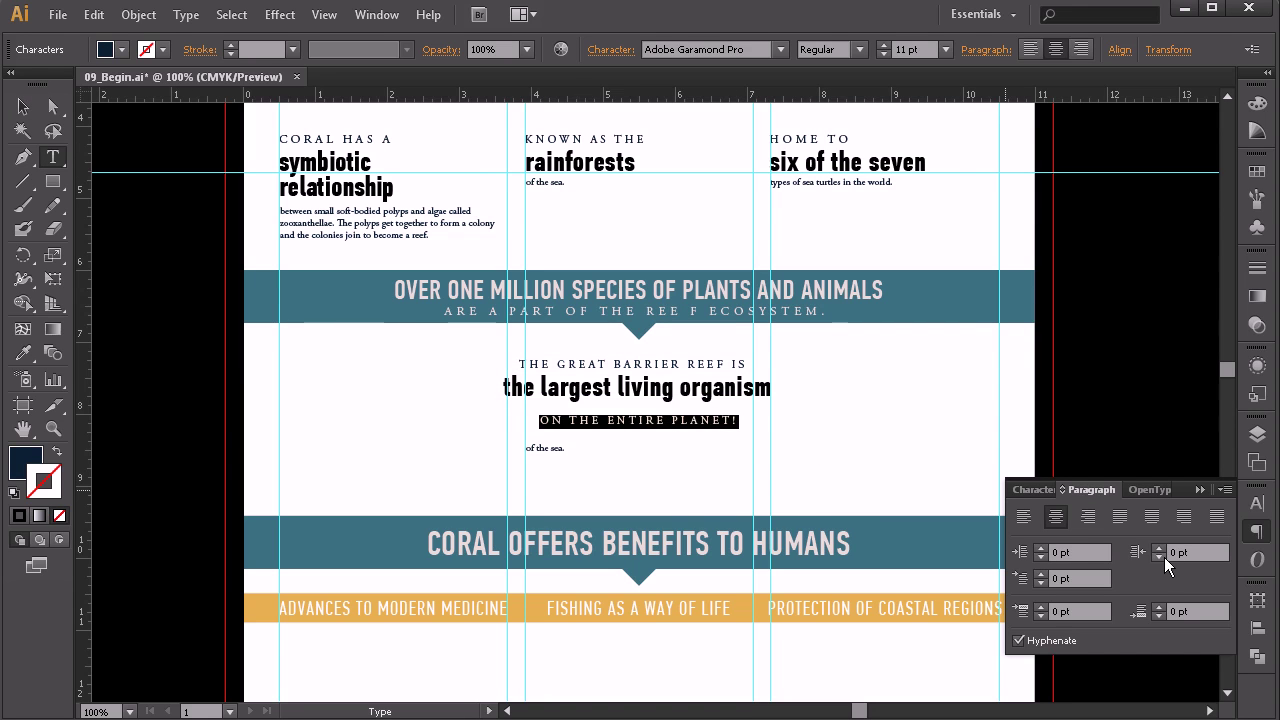
{"action": "left_click", "coordinate": [1257, 503]}
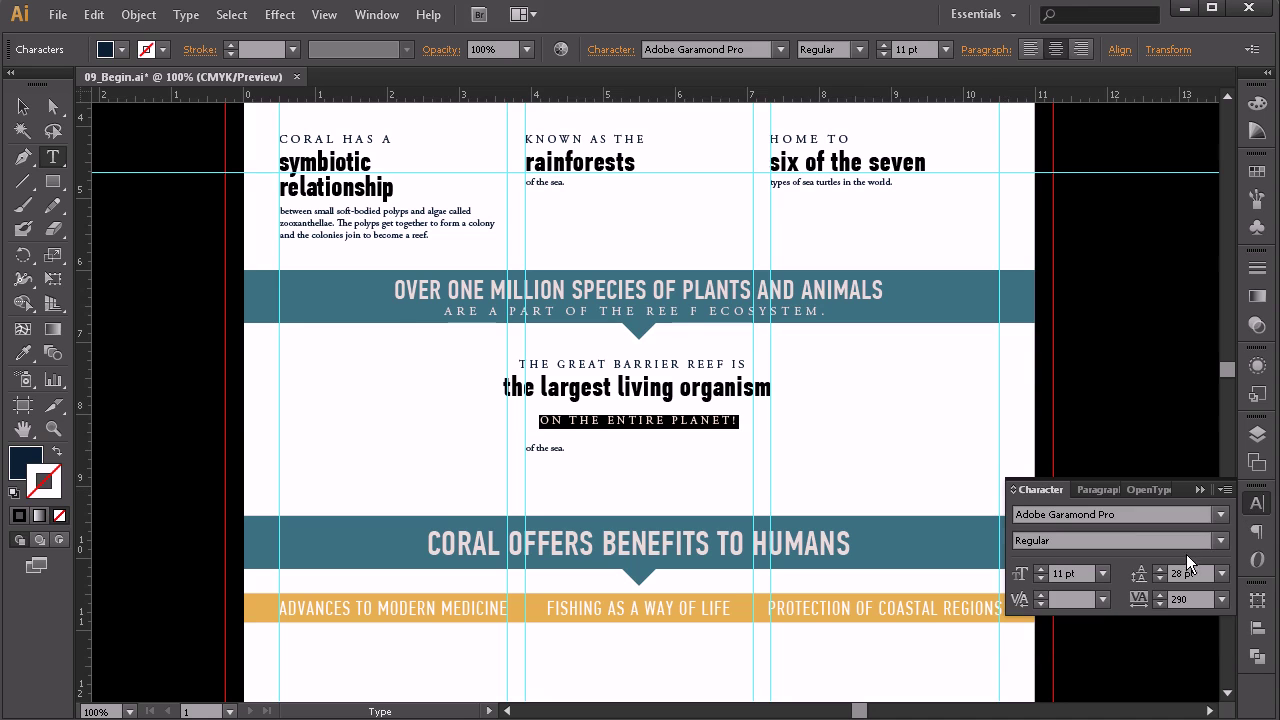
{"action": "left_click", "coordinate": [1158, 578]}
{"action": "left_click", "coordinate": [1158, 578]}
{"action": "left_click", "coordinate": [1158, 578]}
{"action": "left_click", "coordinate": [1158, 578]}
{"action": "left_click", "coordinate": [1158, 578]}
{"action": "left_click", "coordinate": [1158, 578]}
{"action": "left_click", "coordinate": [1158, 578]}
{"action": "left_click", "coordinate": [1158, 578]}
{"action": "left_click", "coordinate": [1158, 578]}
{"action": "left_click", "coordinate": [1158, 570]}
{"action": "left_click", "coordinate": [672, 364]}
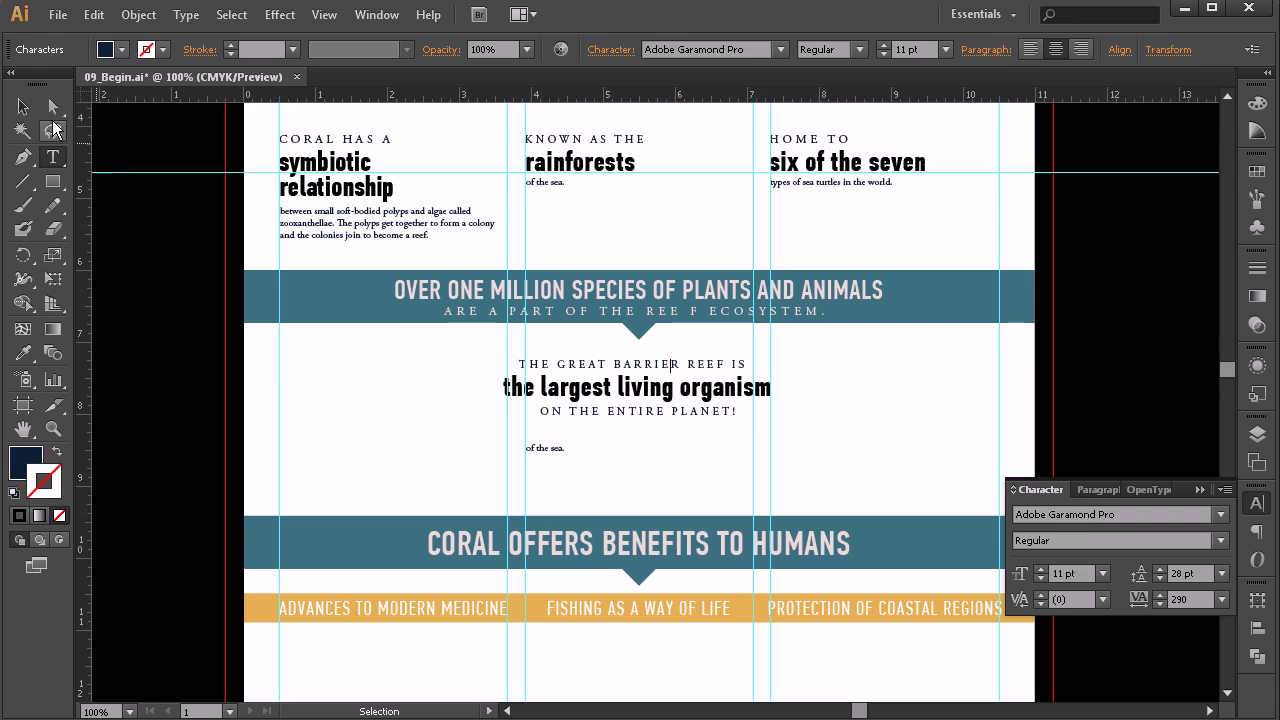
Step: Increase the letter spacing of the 'THE GREAT BARRIER REEF IS' line
{"action": "left_click", "coordinate": [23, 106]}
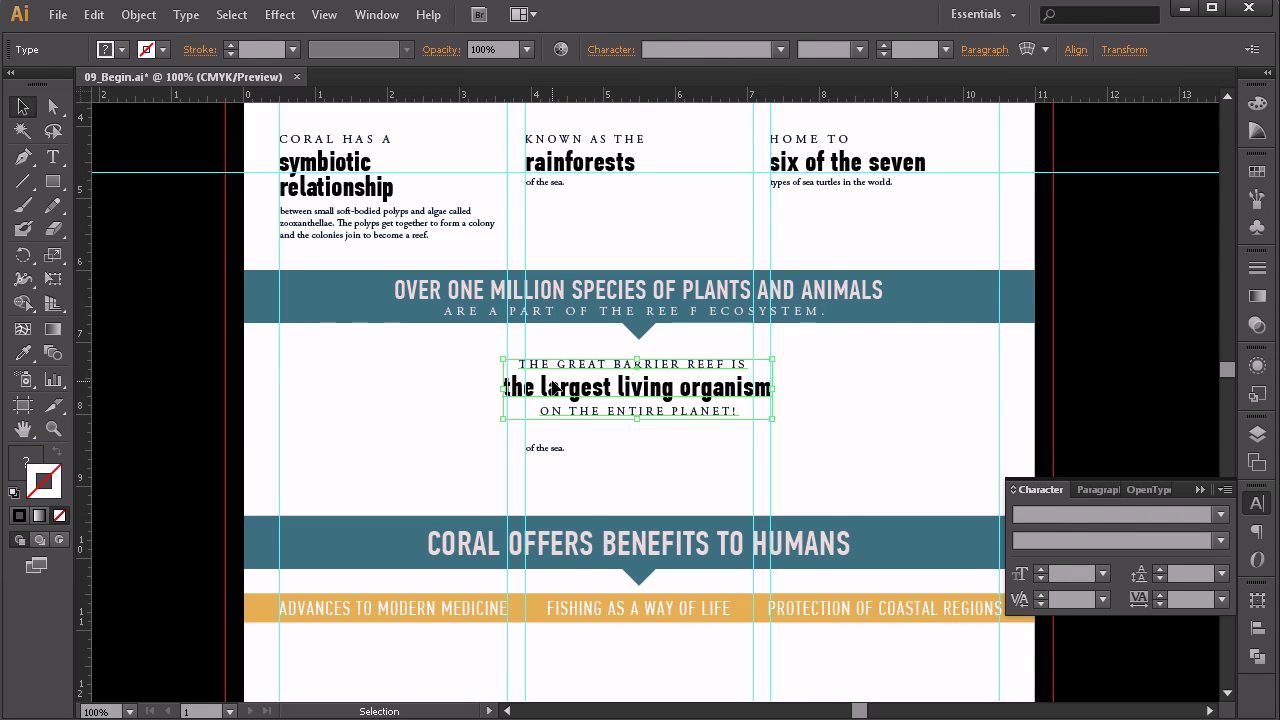
{"action": "left_click", "coordinate": [53, 158]}
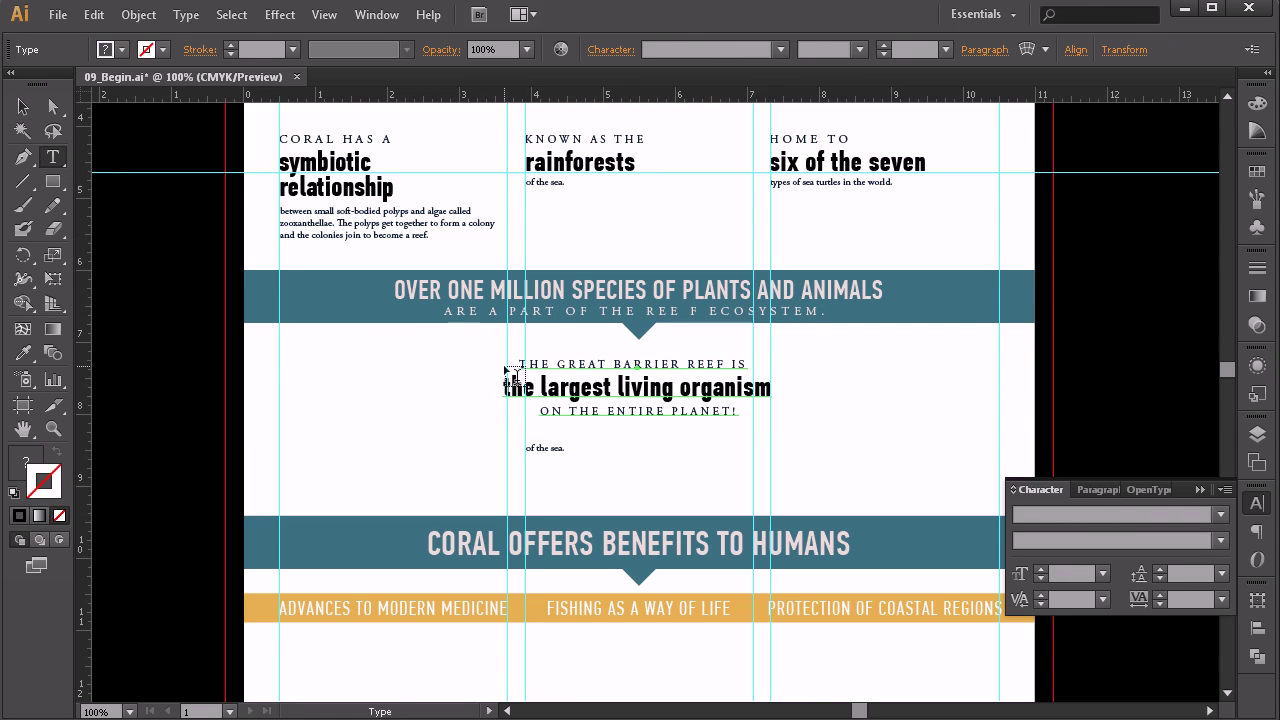
{"action": "key", "text": "Down"}
{"action": "key", "text": "Down"}
{"action": "left_click", "coordinate": [519, 364]}
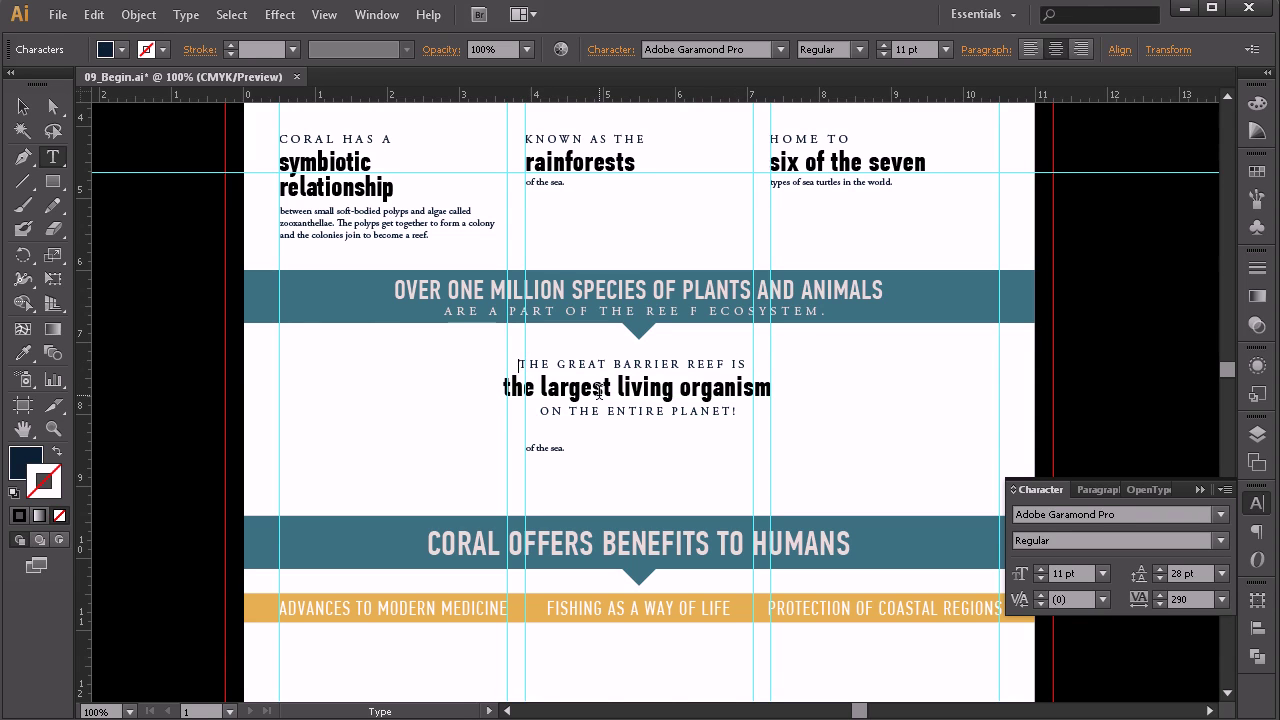
{"action": "key", "text": "alt+Right"}
{"action": "key", "text": "alt+Right"}
{"action": "key", "text": "alt+Right"}
{"action": "key", "text": "alt+Right"}
{"action": "key", "text": "alt+Right"}
{"action": "key", "text": "alt+Right"}
{"action": "key", "text": "alt+Right"}
{"action": "key", "text": "alt+Right"}
{"action": "key", "text": "alt+Right"}
{"action": "key", "text": "alt+Right"}
{"action": "key", "text": "alt+Right"}
{"action": "key", "text": "alt+Right"}
{"action": "key", "text": "alt+Right"}
{"action": "key", "text": "alt+Right"}
{"action": "key", "text": "alt+Right"}
{"action": "key", "text": "alt+Right"}
{"action": "key", "text": "alt+Right"}
{"action": "key", "text": "alt+Right"}
{"action": "key", "text": "alt+Right"}
{"action": "key", "text": "alt+Right"}
{"action": "key", "text": "alt+Right"}
{"action": "key", "text": "alt+Right"}
{"action": "key", "text": "alt+Right"}
{"action": "key", "text": "alt+Right"}
{"action": "key", "text": "alt+Right"}
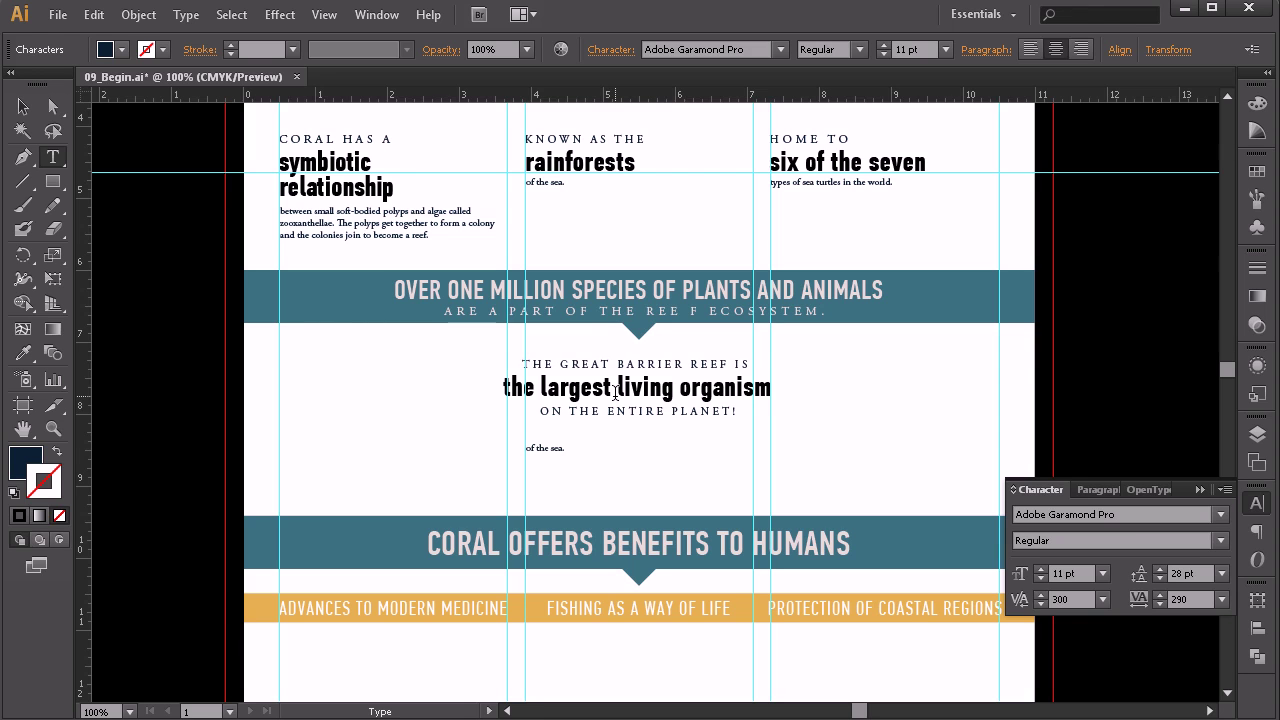
{"action": "key", "text": "alt+Right"}
{"action": "key", "text": "alt+Right"}
{"action": "key", "text": "alt+Right"}
{"action": "key", "text": "alt+Right"}
{"action": "key", "text": "alt+Right"}
{"action": "key", "text": "alt+Right"}
{"action": "key", "text": "alt+Right"}
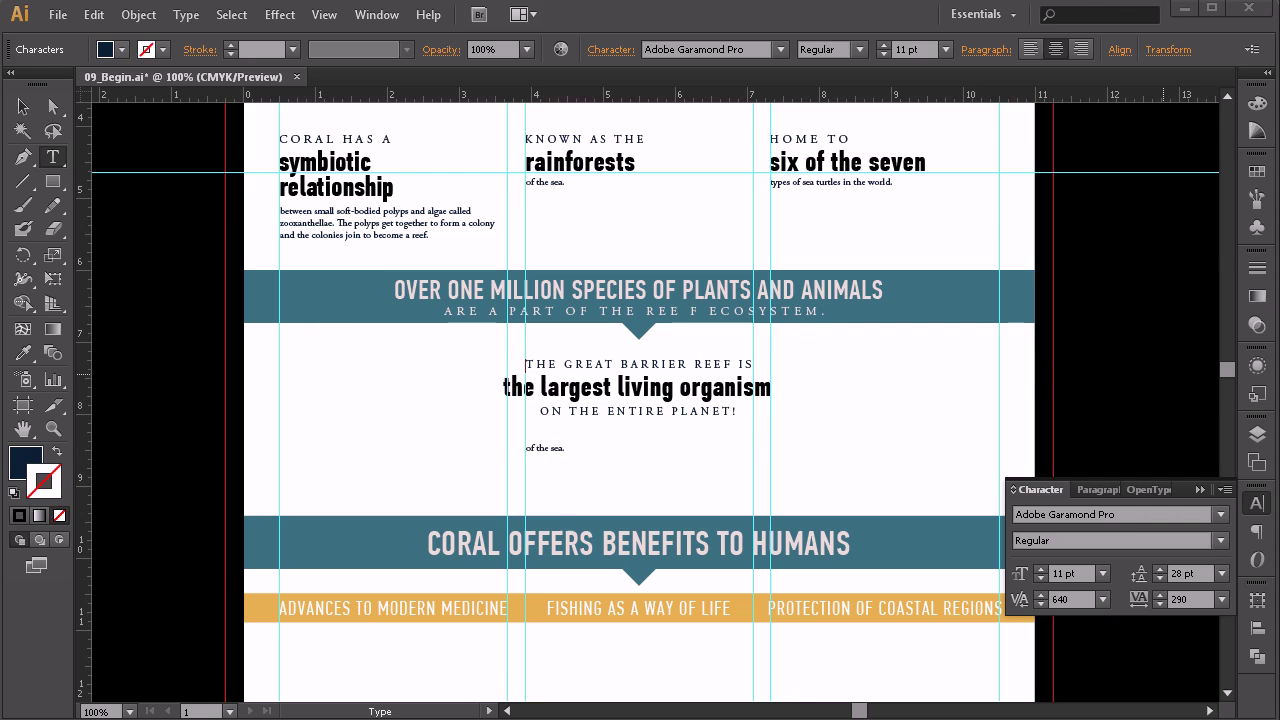
Step: Copy the Great Barrier Reef paragraph from the Word reef notes
{"action": "key", "text": "alt+Tab"}
{"action": "left_click_drag", "start_coordinate": [463, 383], "coordinate": [691, 498]}
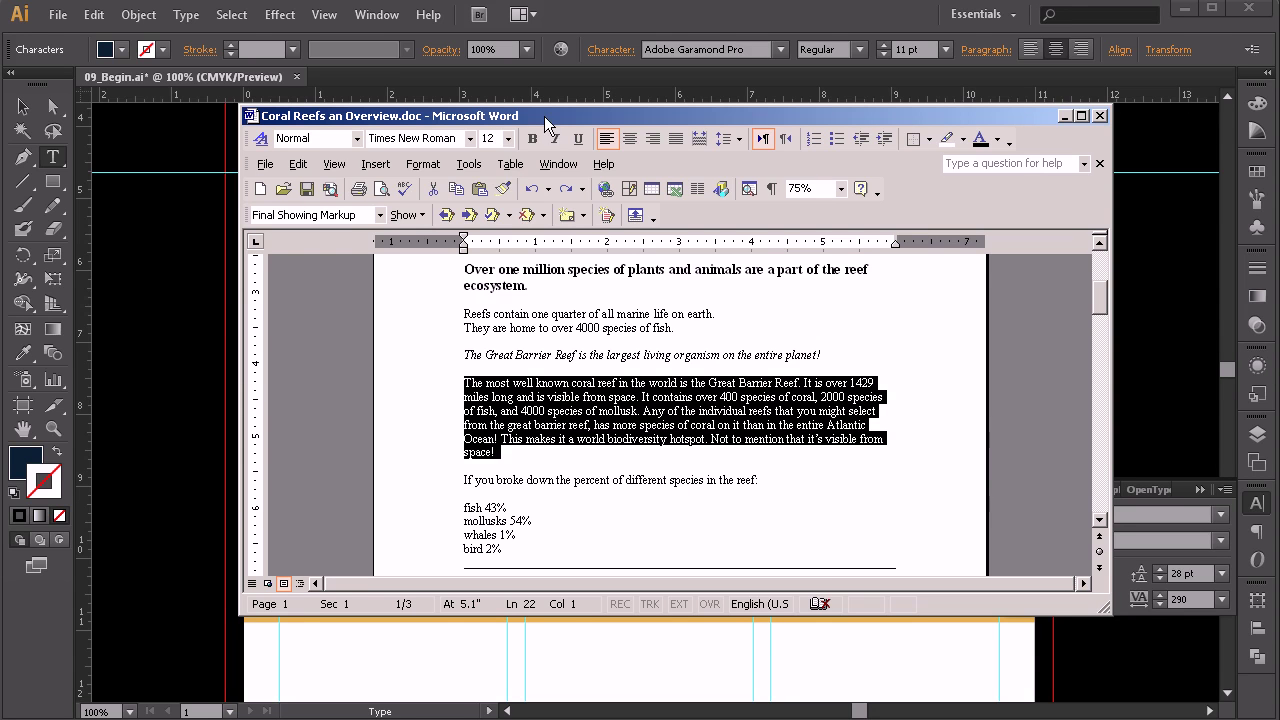
{"action": "key", "text": "alt+Tab"}
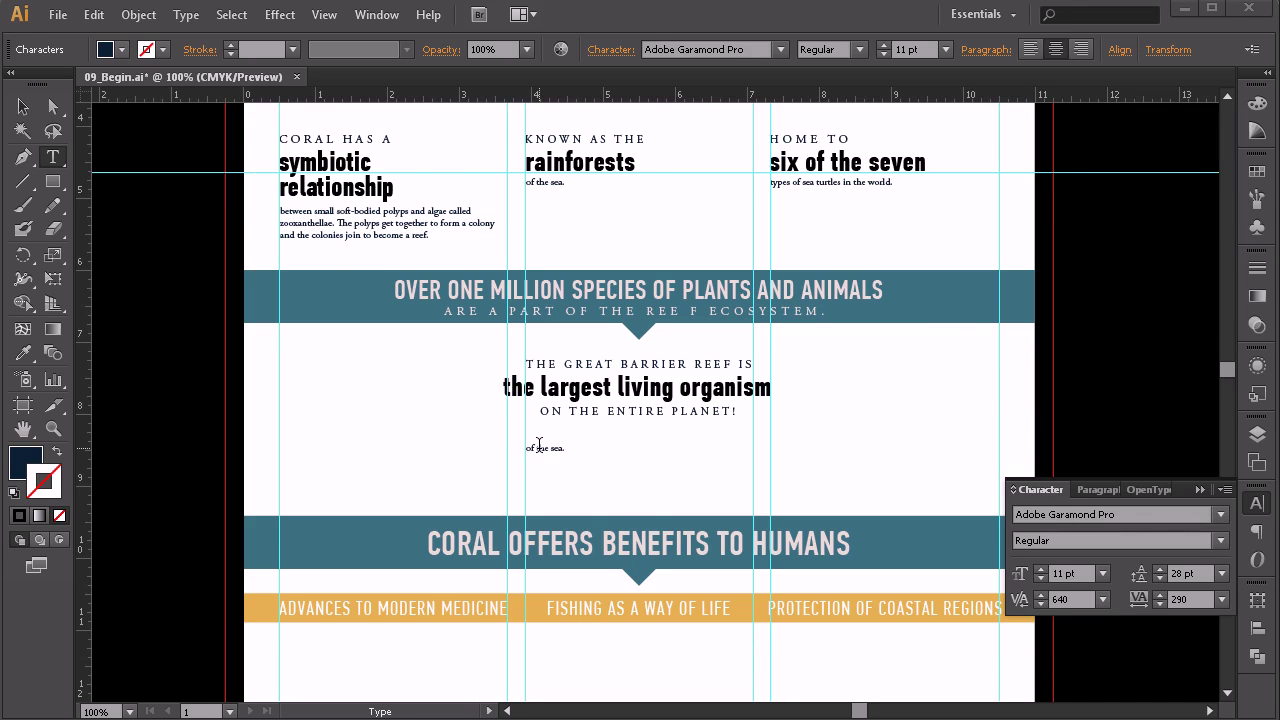
Step: Replace the 'of the sea.' placeholder with the pasted reef paragraph and enlarge its frame
{"action": "triple_click", "coordinate": [536, 446]}
{"action": "key", "text": "ctrl+v"}
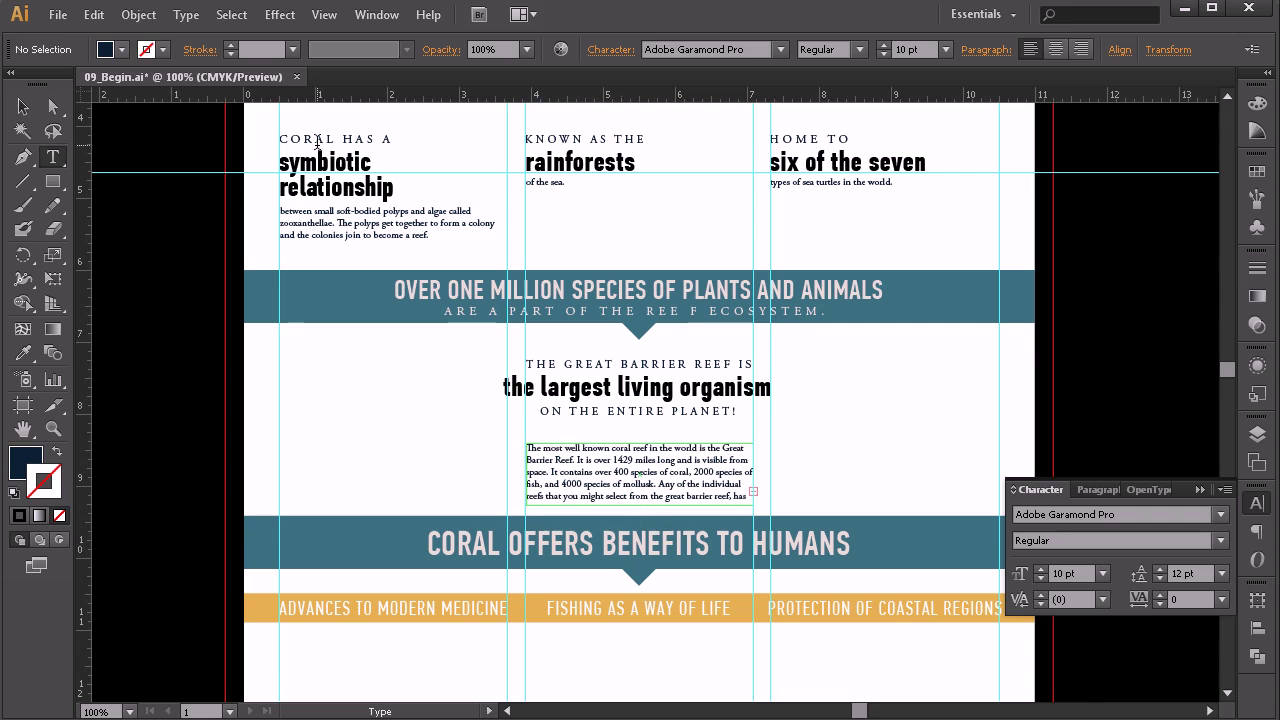
{"action": "left_click", "coordinate": [24, 106]}
{"action": "left_click_drag", "start_coordinate": [641, 443], "coordinate": [641, 428]}
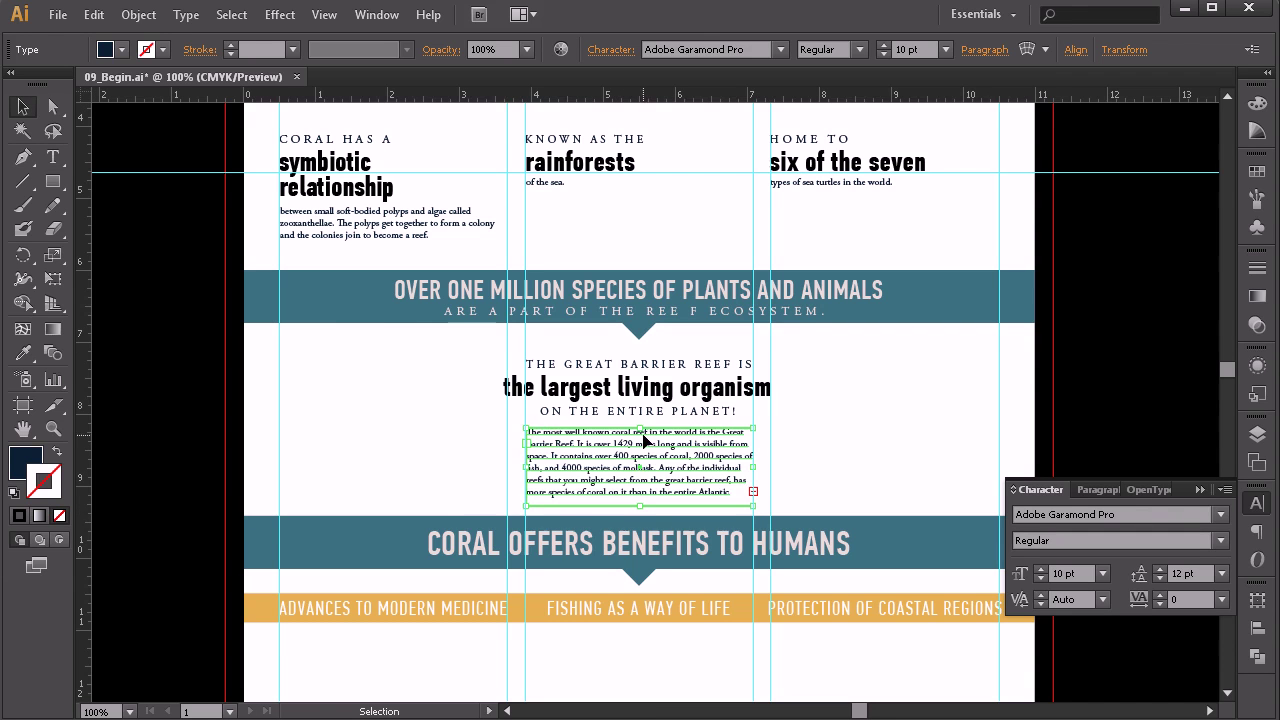
{"action": "left_click_drag", "start_coordinate": [640, 505], "coordinate": [641, 536]}
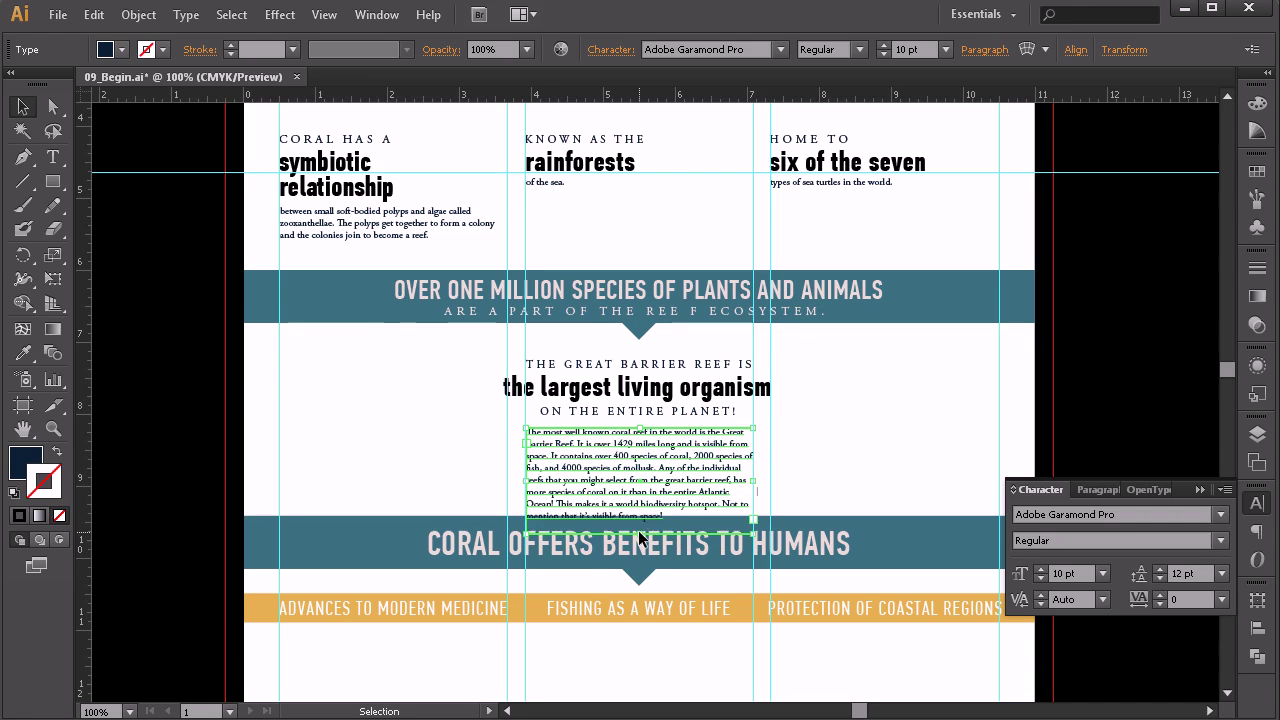
Step: Nudge the three-line Great Barrier Reef callout up and slightly right
{"action": "left_click", "coordinate": [712, 386]}
{"action": "key", "text": "shift+Up"}
{"action": "key", "text": "Up"}
{"action": "key", "text": "Up"}
{"action": "key", "text": "Right"}
{"action": "key", "text": "Right"}
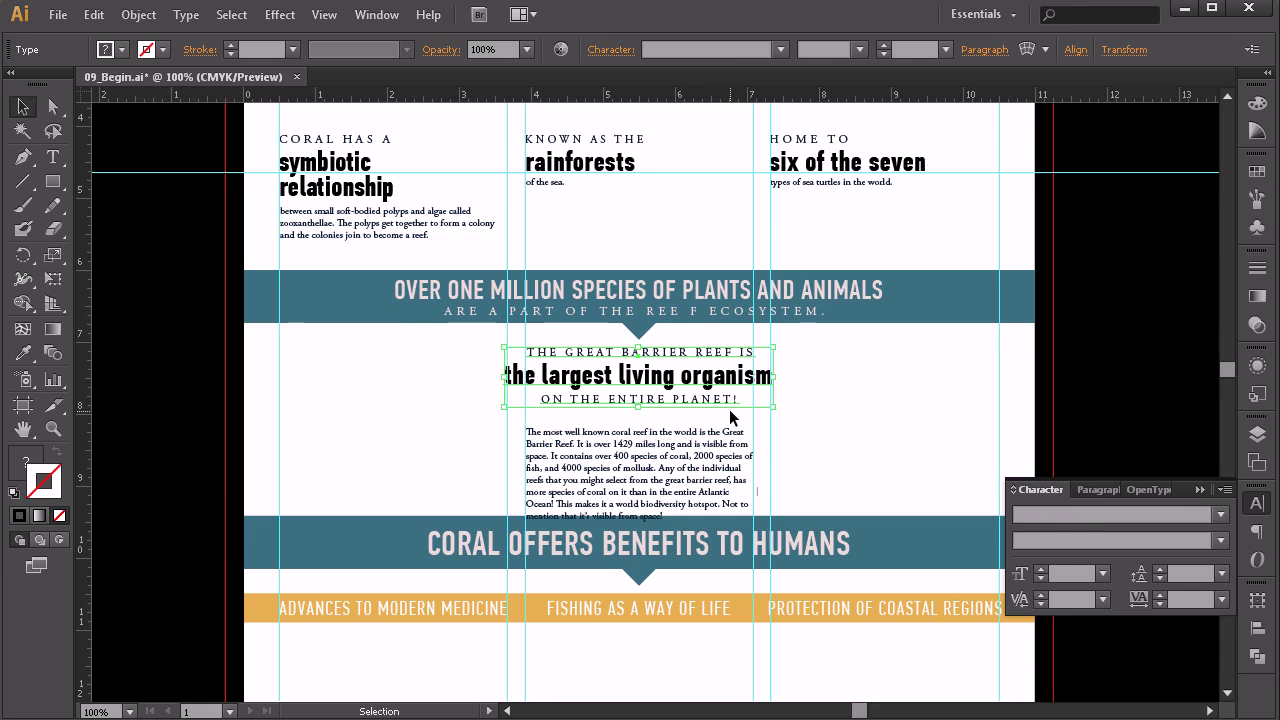
Step: Adjust the body paragraph frame so all the text fits, then deselect
{"action": "left_click", "coordinate": [703, 461]}
{"action": "left_click_drag", "start_coordinate": [642, 426], "coordinate": [650, 424]}
{"action": "left_click", "coordinate": [855, 425]}
{"action": "left_click", "coordinate": [660, 488]}
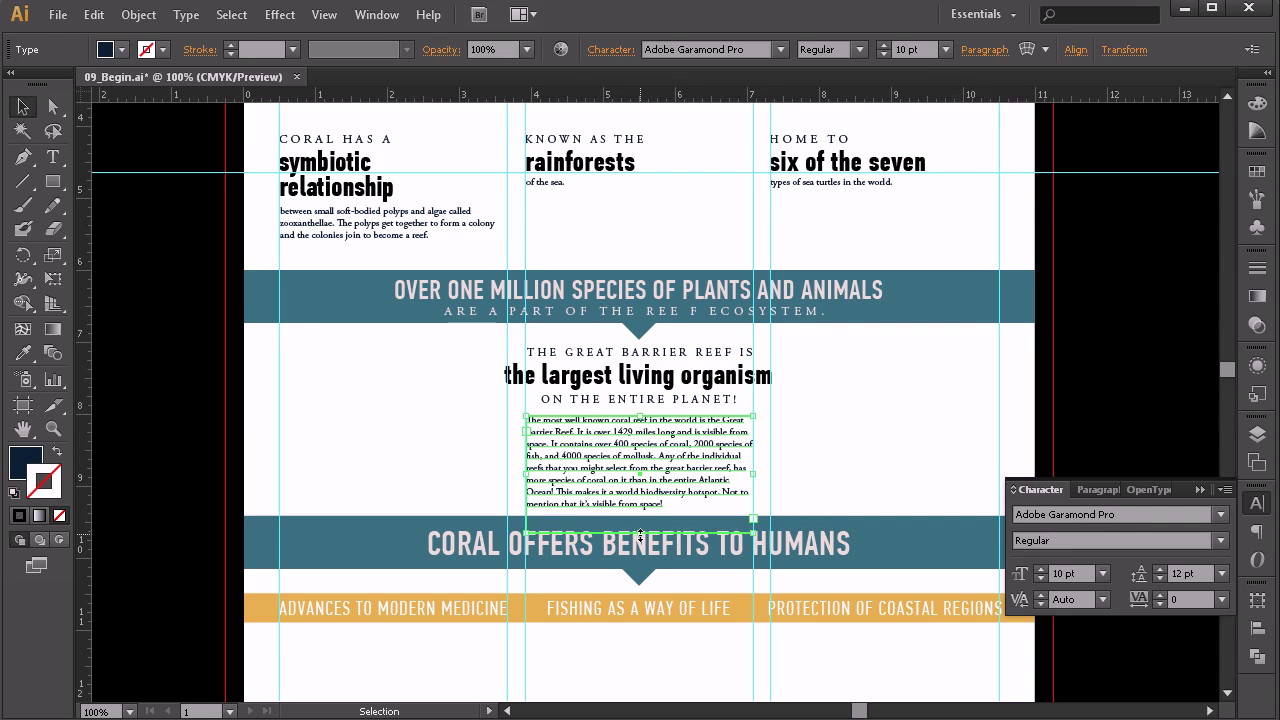
{"action": "key", "text": "ctrl+shift+a"}
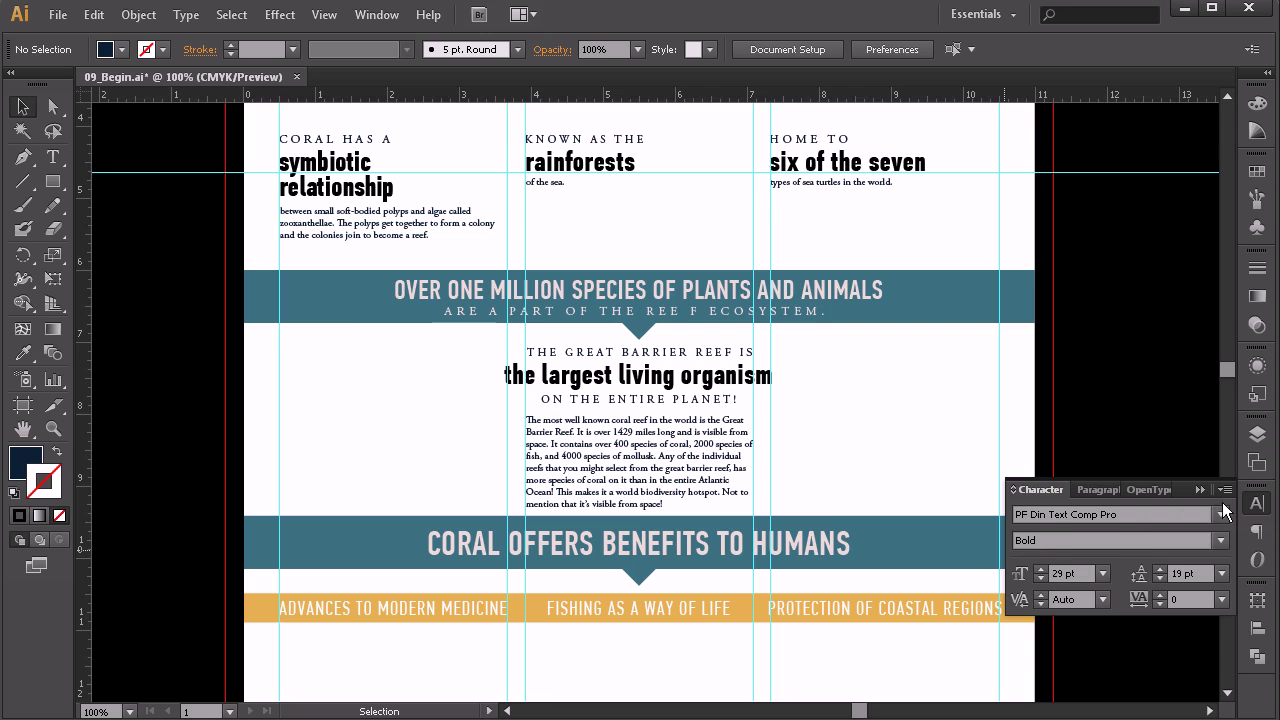
Step: Turn off visibility of the Guides layer in the Layers panel
{"action": "left_click", "coordinate": [1257, 434]}
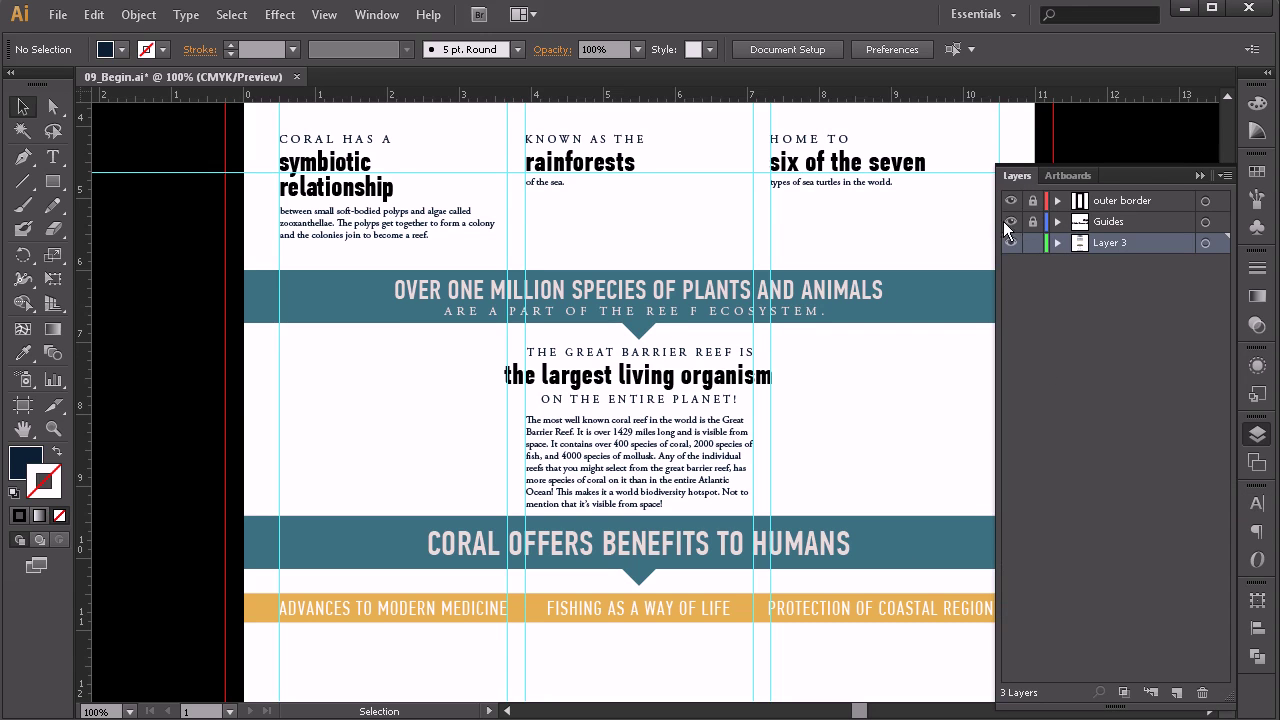
{"action": "left_click", "coordinate": [1011, 221]}
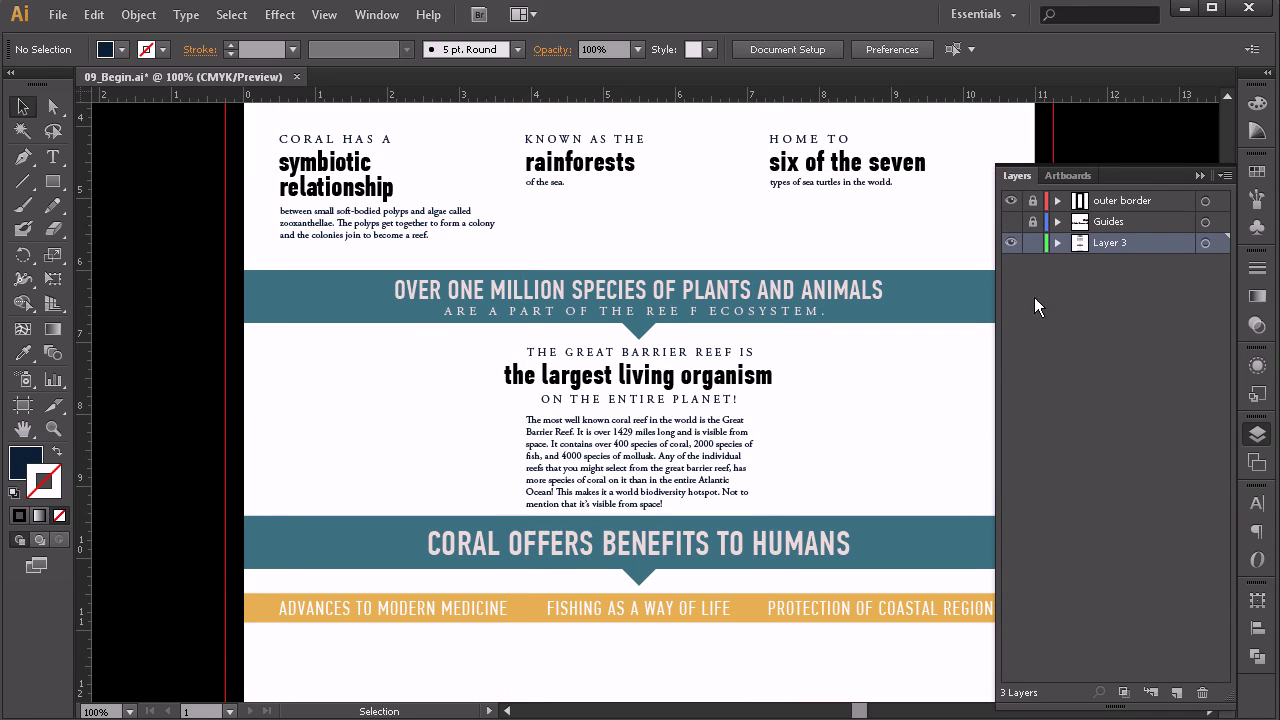
{"action": "left_click", "coordinate": [1200, 175]}
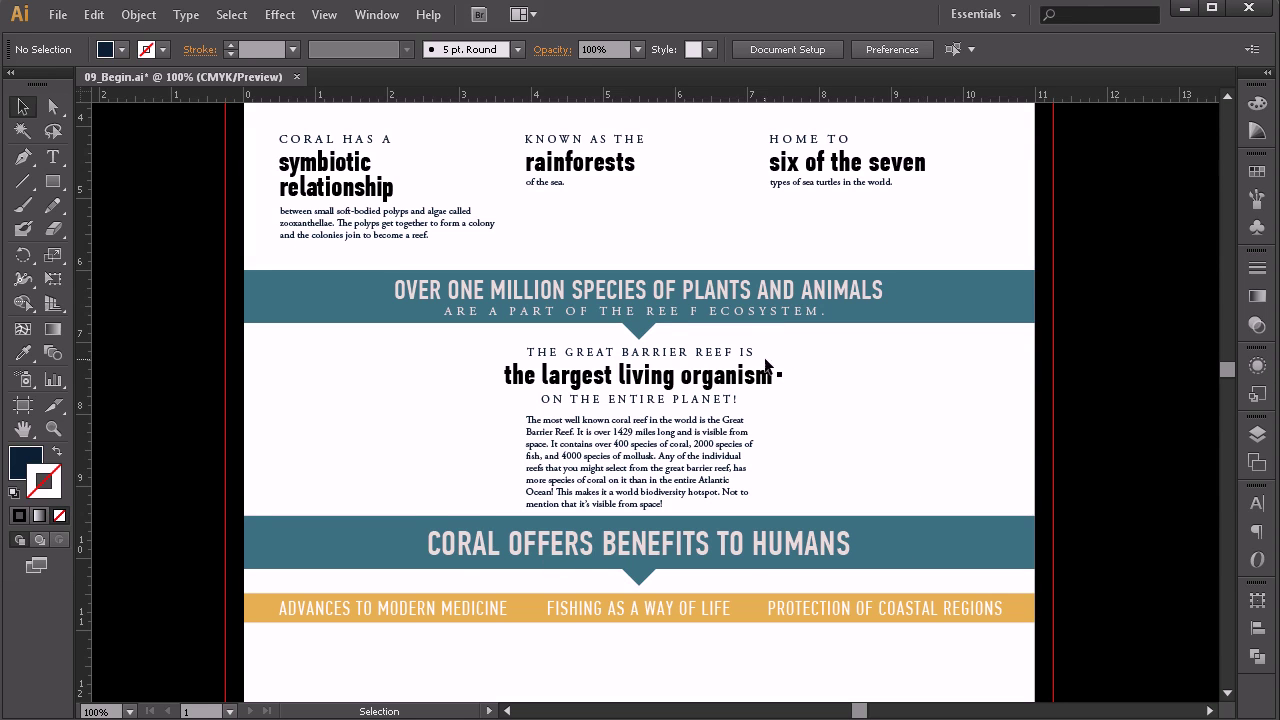
{"action": "scroll", "coordinate": [816, 405], "scroll_direction": "up", "scroll_amount": 3}
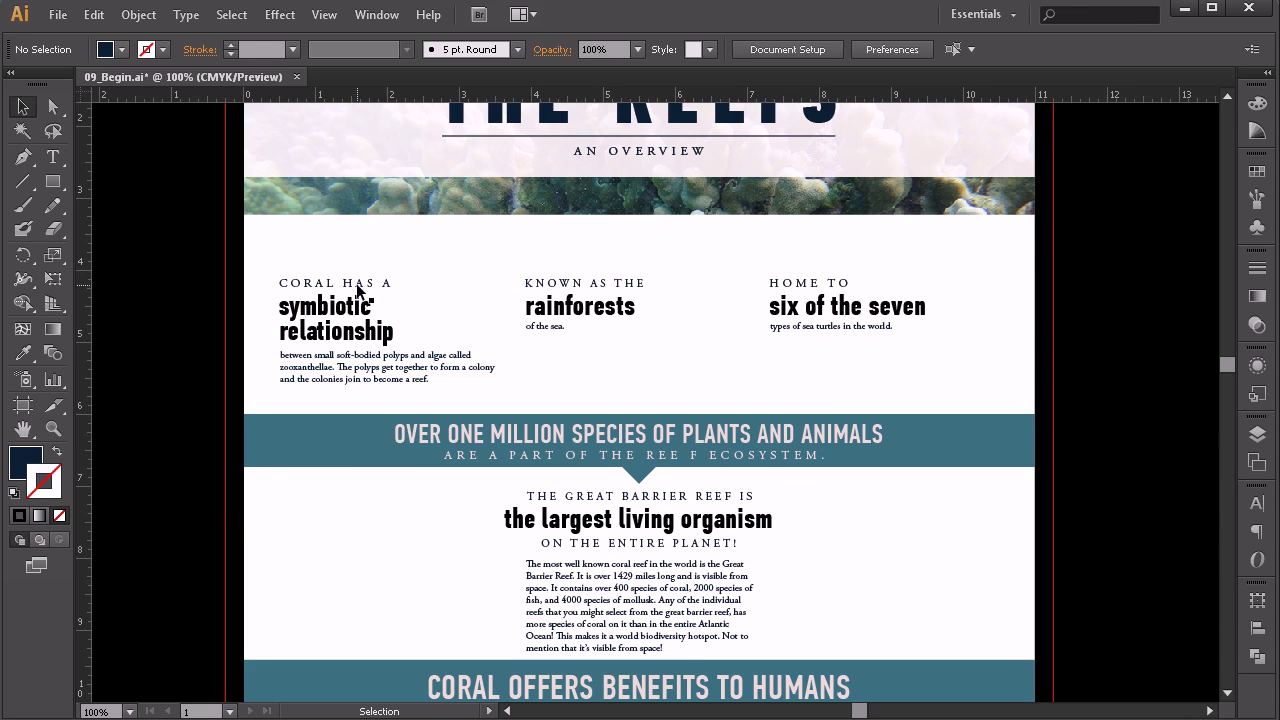
{"action": "scroll", "coordinate": [678, 480], "scroll_direction": "down", "scroll_amount": 3}
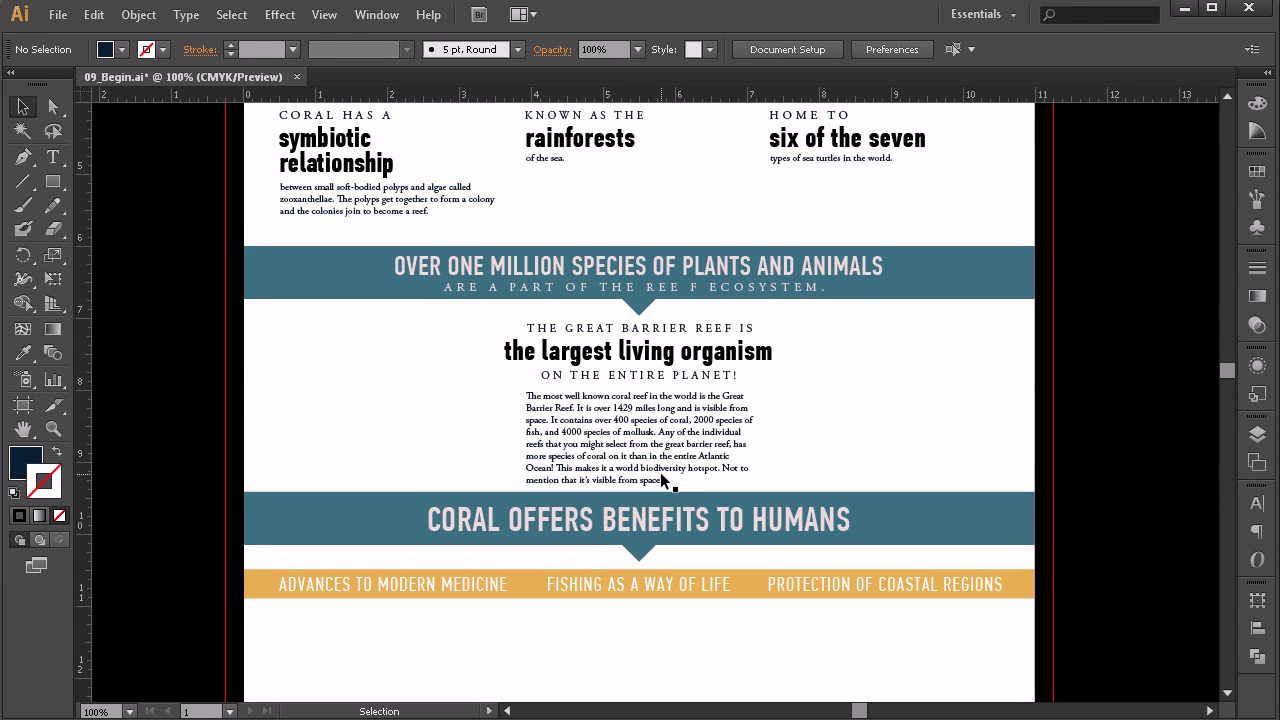
{"action": "scroll", "coordinate": [654, 470], "scroll_direction": "down", "scroll_amount": 2}
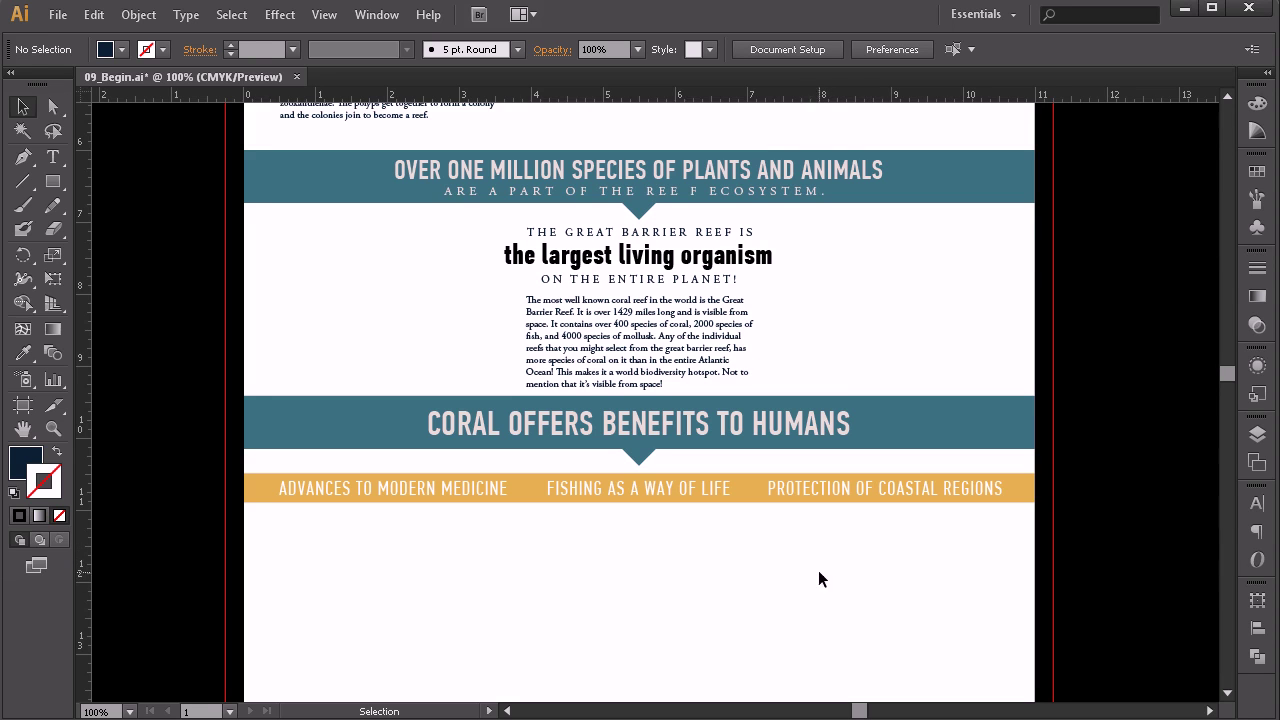
{"action": "scroll", "coordinate": [811, 578], "scroll_direction": "down", "scroll_amount": 2}
{"action": "scroll", "coordinate": [654, 323], "scroll_direction": "up", "scroll_amount": 6}
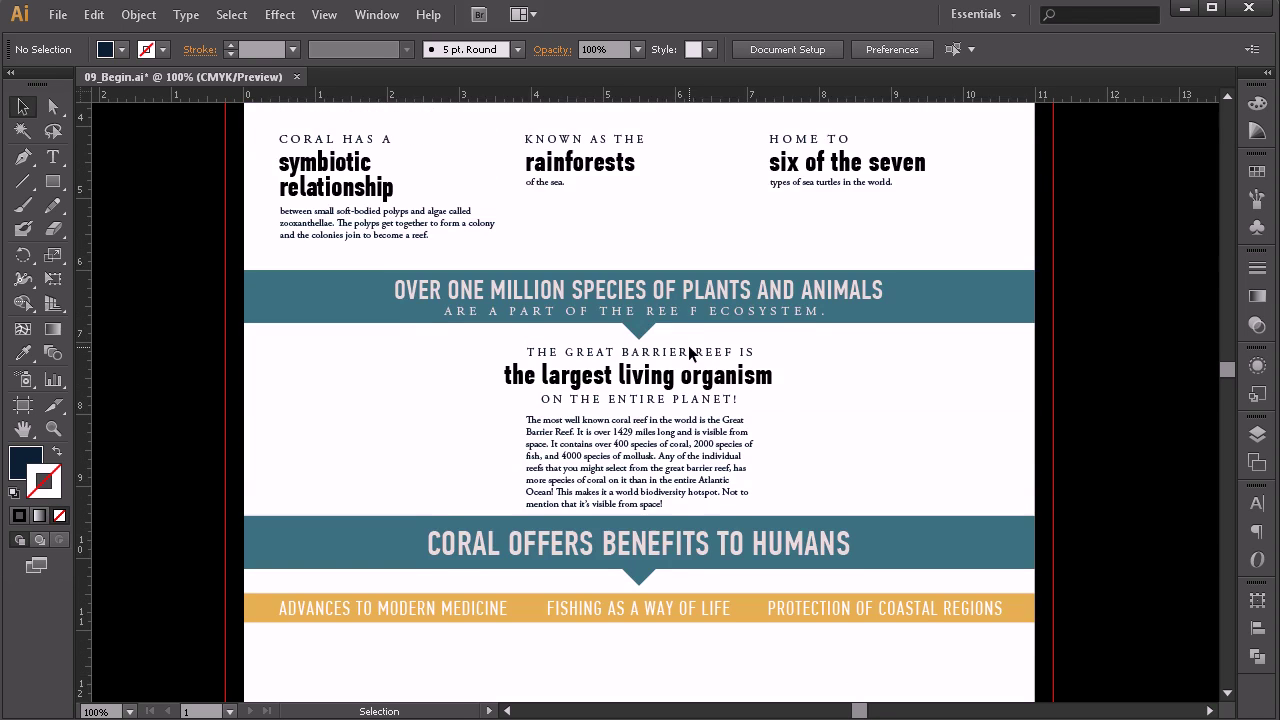
{"action": "scroll", "coordinate": [672, 515], "scroll_direction": "down", "scroll_amount": 6}
{"action": "scroll", "coordinate": [672, 528], "scroll_direction": "down", "scroll_amount": 15}
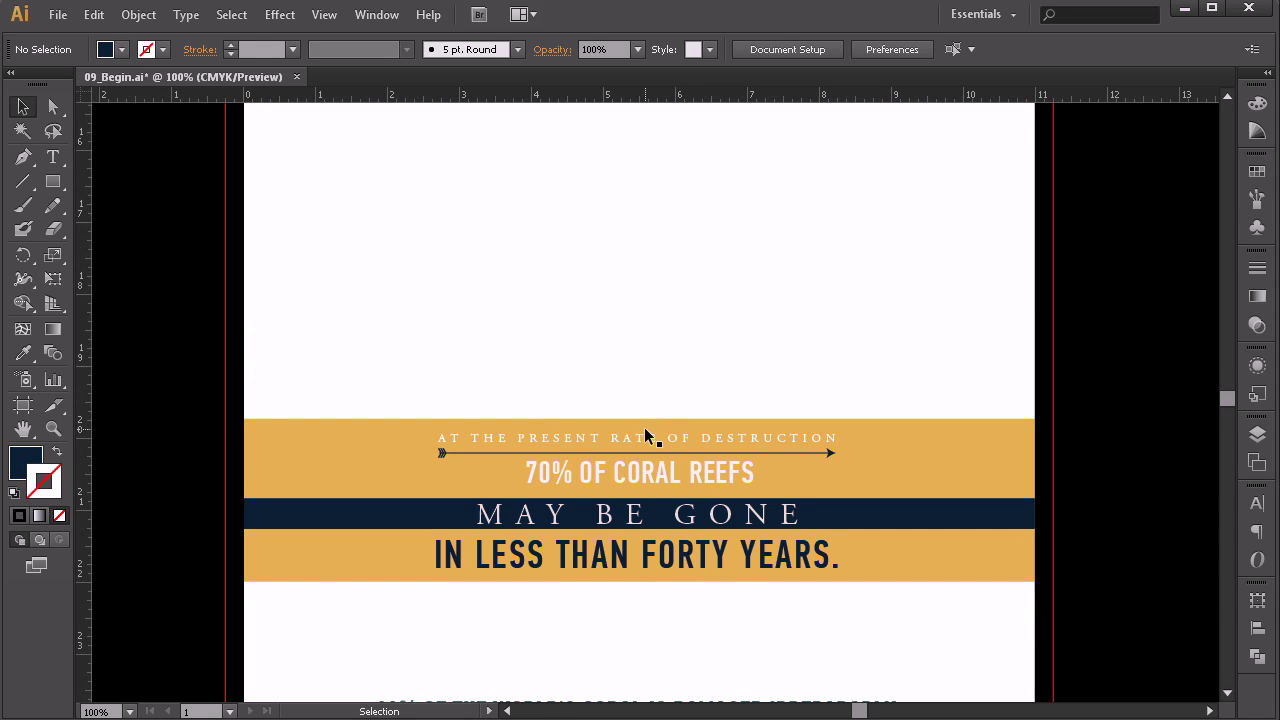
{"action": "scroll", "coordinate": [749, 495], "scroll_direction": "up", "scroll_amount": 3}
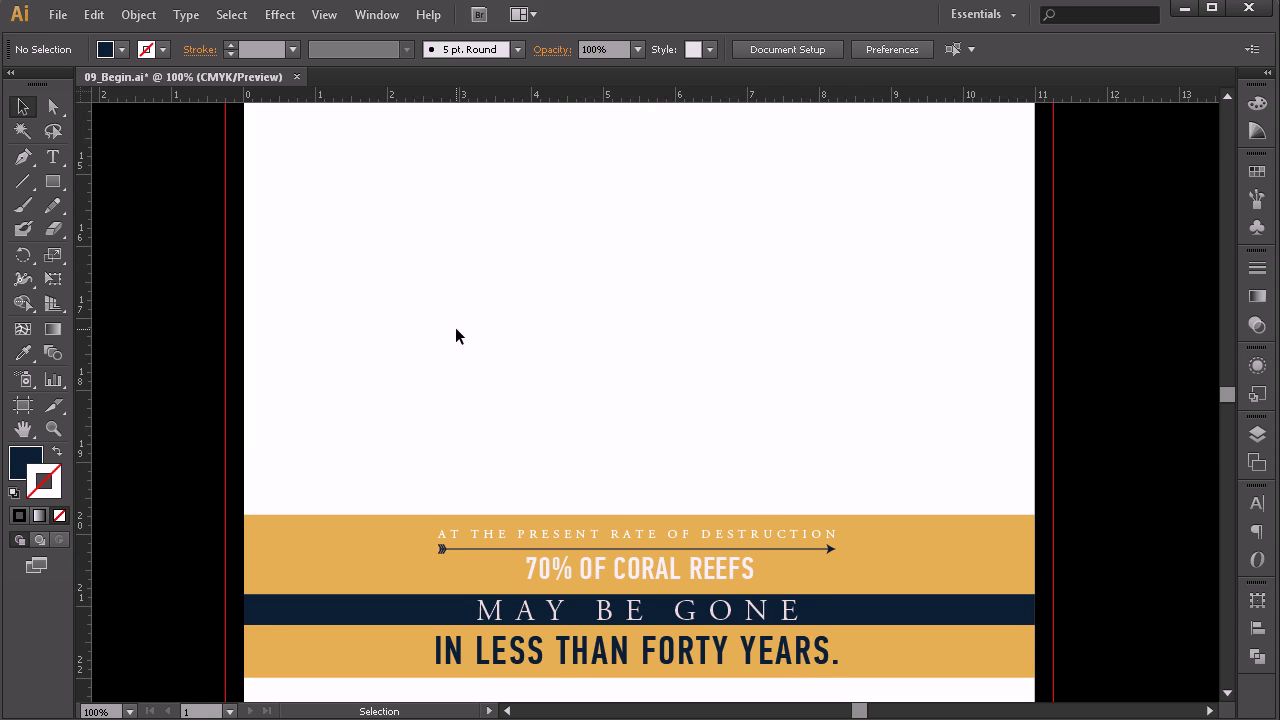
{"action": "scroll", "coordinate": [718, 502], "scroll_direction": "up", "scroll_amount": 2}
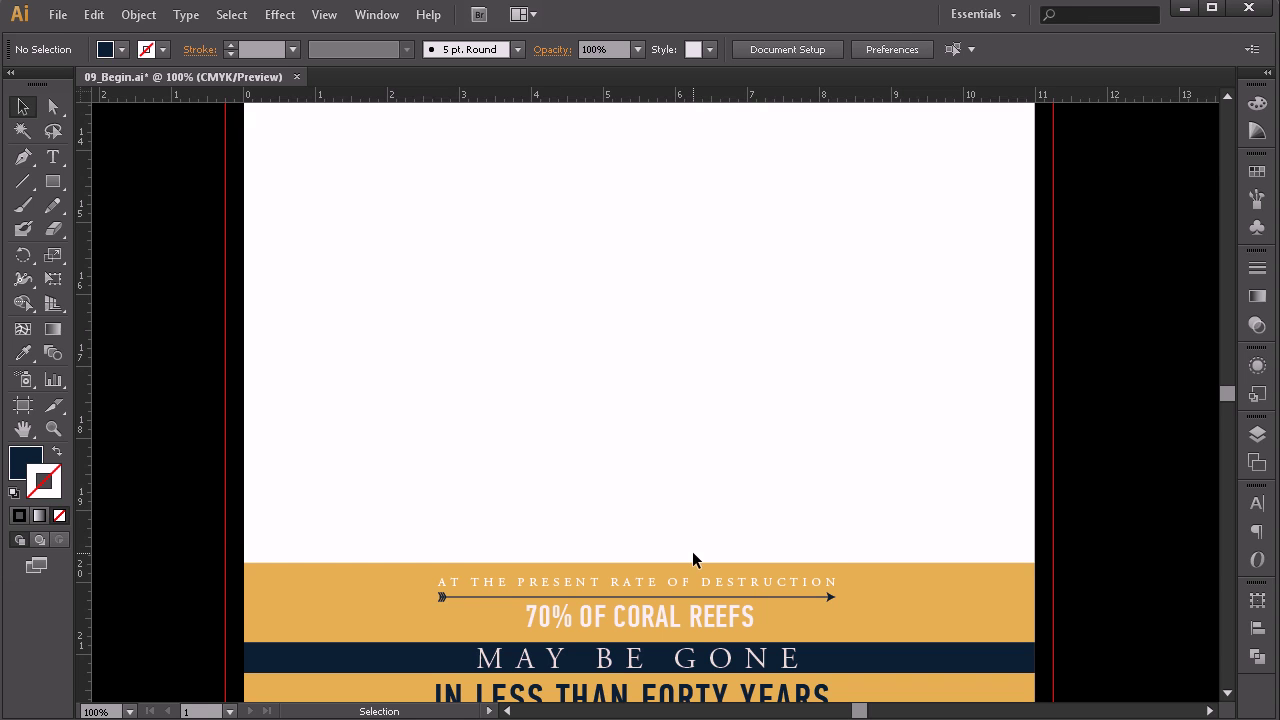
{"action": "scroll", "coordinate": [693, 555], "scroll_direction": "up", "scroll_amount": 2}
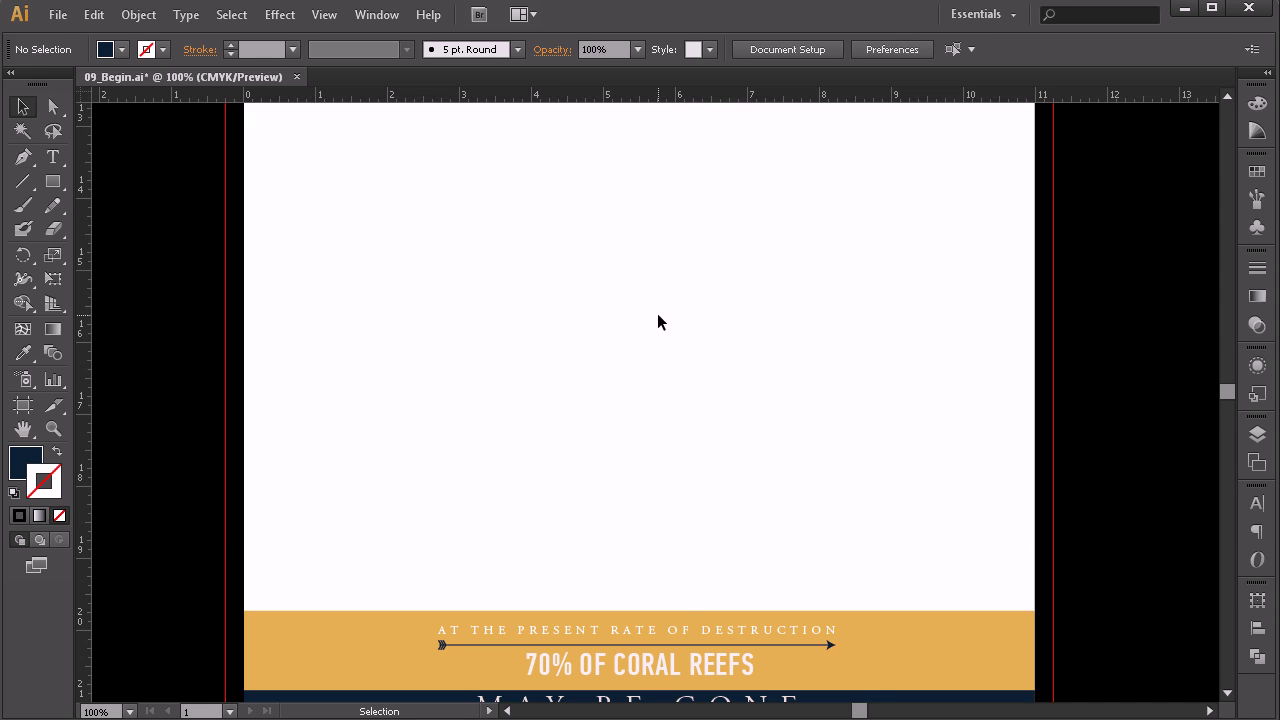